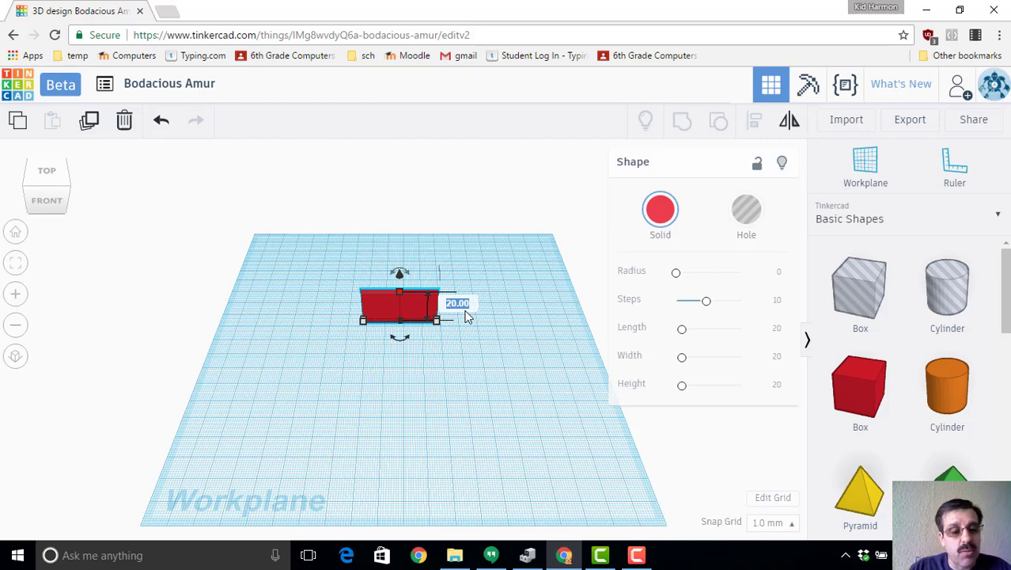
# Step: Set the height of the red box wall to 12 mm and deselect it
pyautogui.write('12')
pyautogui.press('Return')
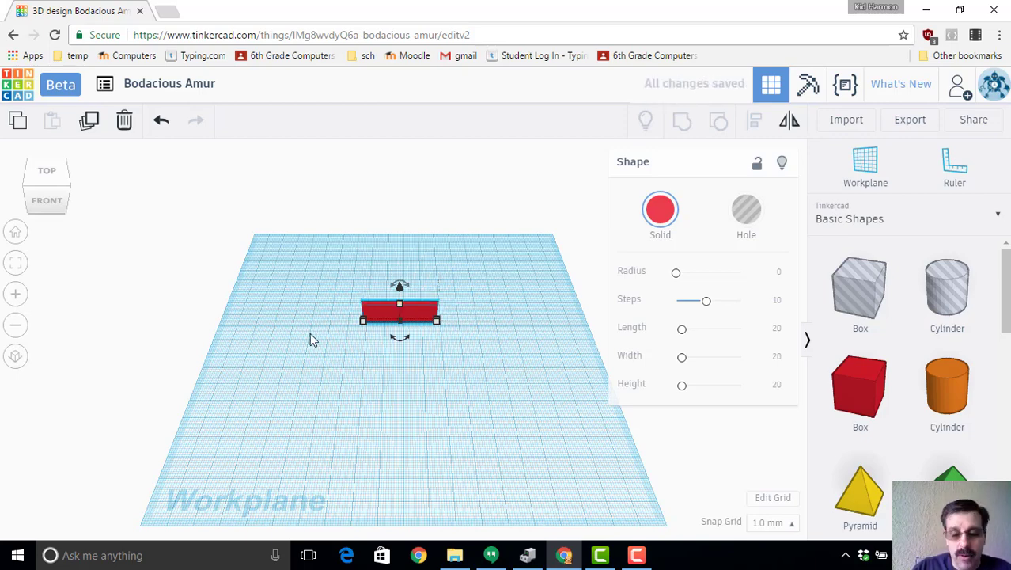
pyautogui.moveTo(315, 334); pyautogui.dragTo(371, 282, button='right')
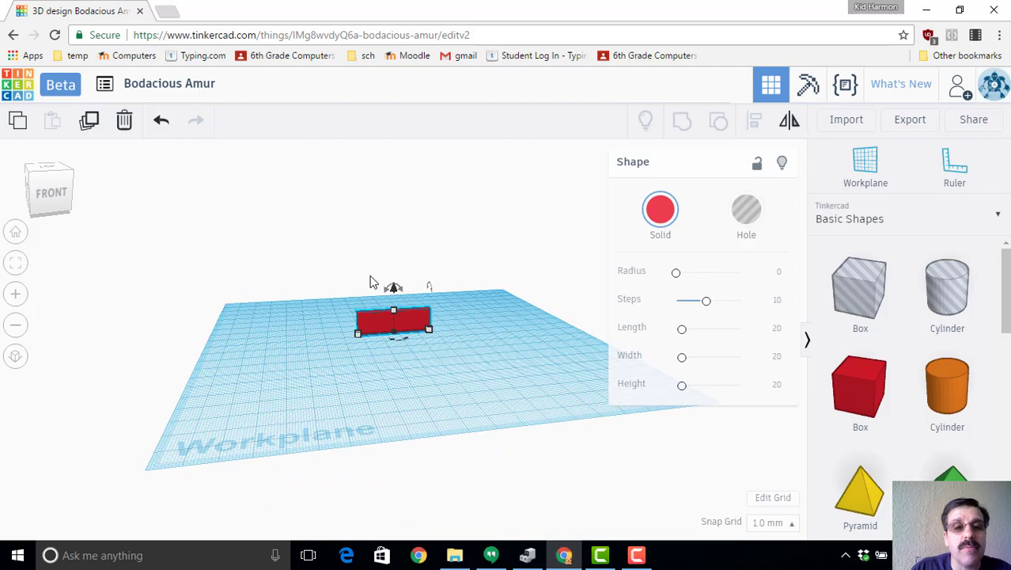
pyautogui.click(353, 347)
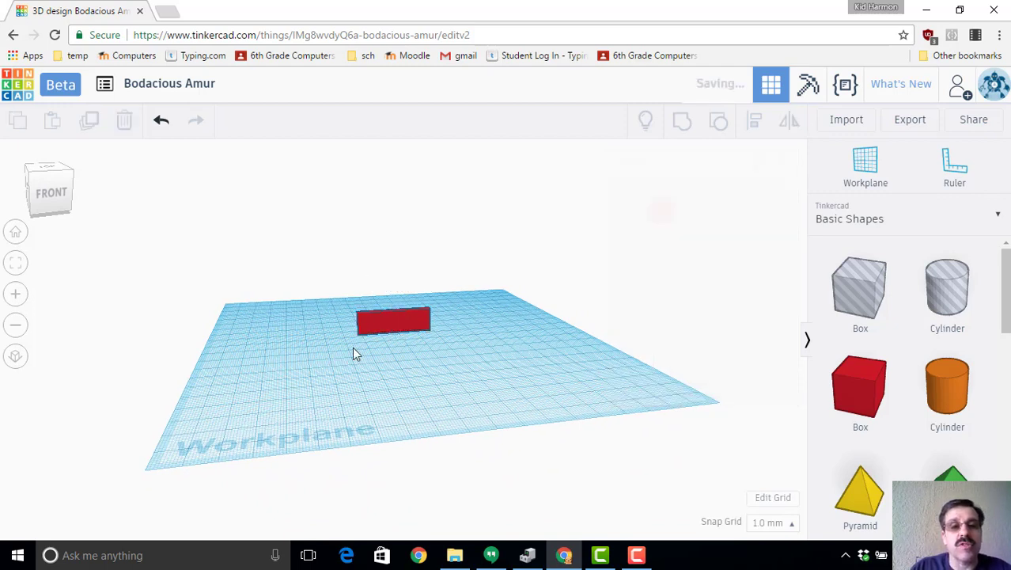
# Step: Duplicate the red wall and move the copy away from the original toward the front of the workplane
pyautogui.click(369, 315)
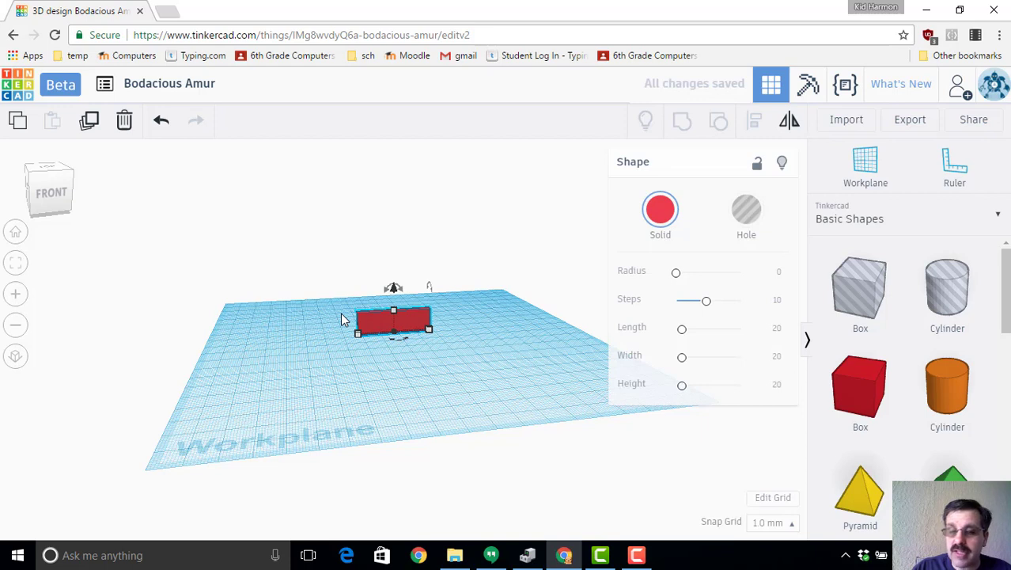
pyautogui.press('Down')
pyautogui.press('Down')
pyautogui.press('Down')
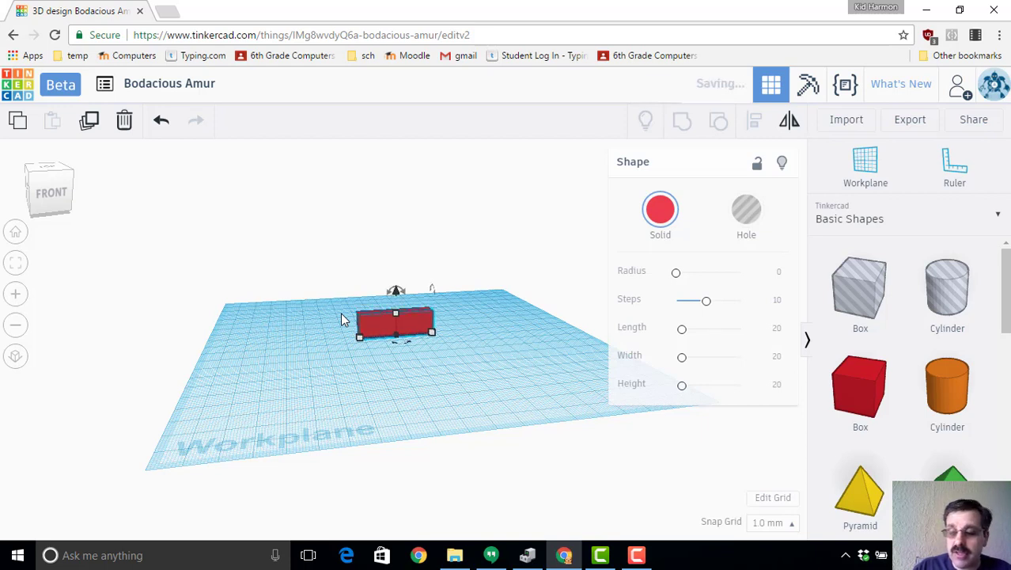
pyautogui.press('Down')
pyautogui.press('Down')
pyautogui.press('Down')
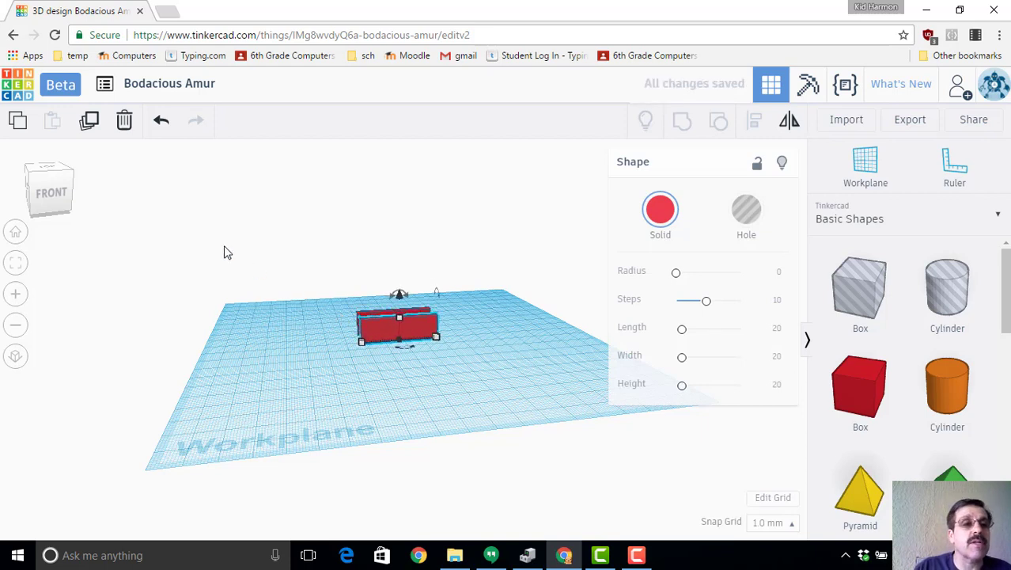
# Step: Move the copied wall about 14 mm farther toward the front, checking the spacing from the top view
pyautogui.click(53, 180)
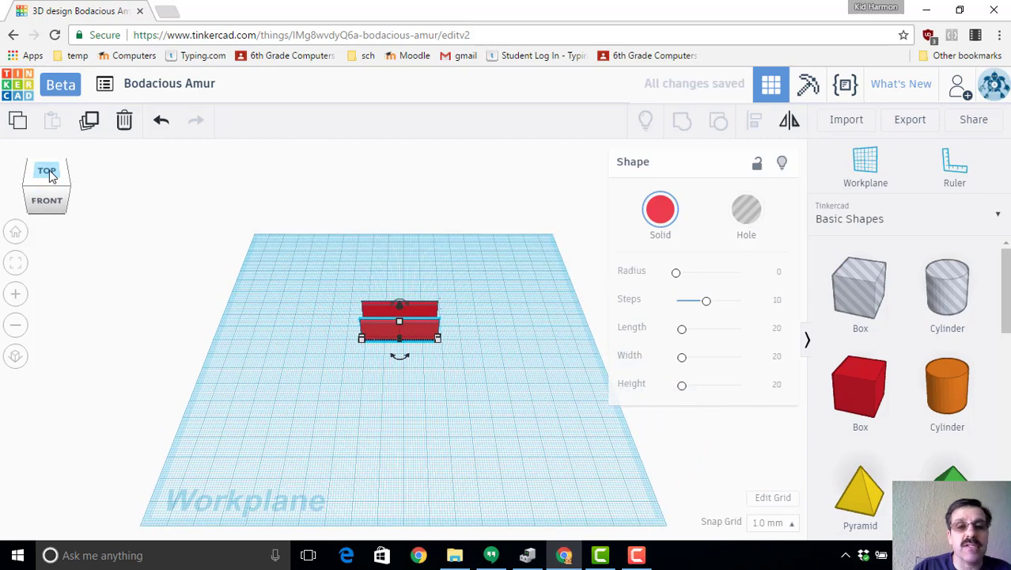
pyautogui.click(50, 173)
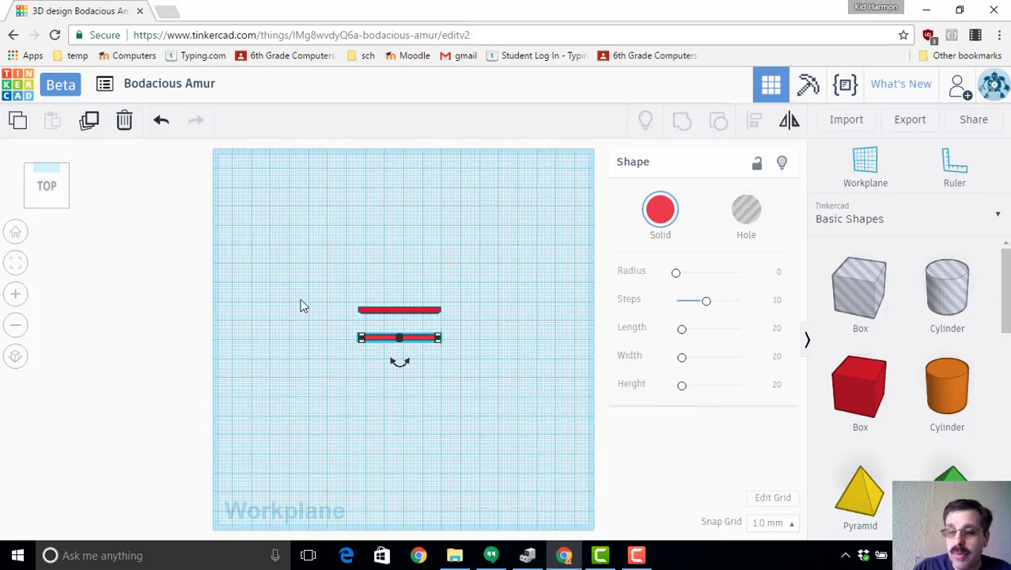
pyautogui.press('Down')
pyautogui.press('Down')
pyautogui.press('Down')
pyautogui.press('Down')
pyautogui.press('Down')
pyautogui.press('Down')
pyautogui.press('Down')
pyautogui.press('Down')
pyautogui.press('Down')
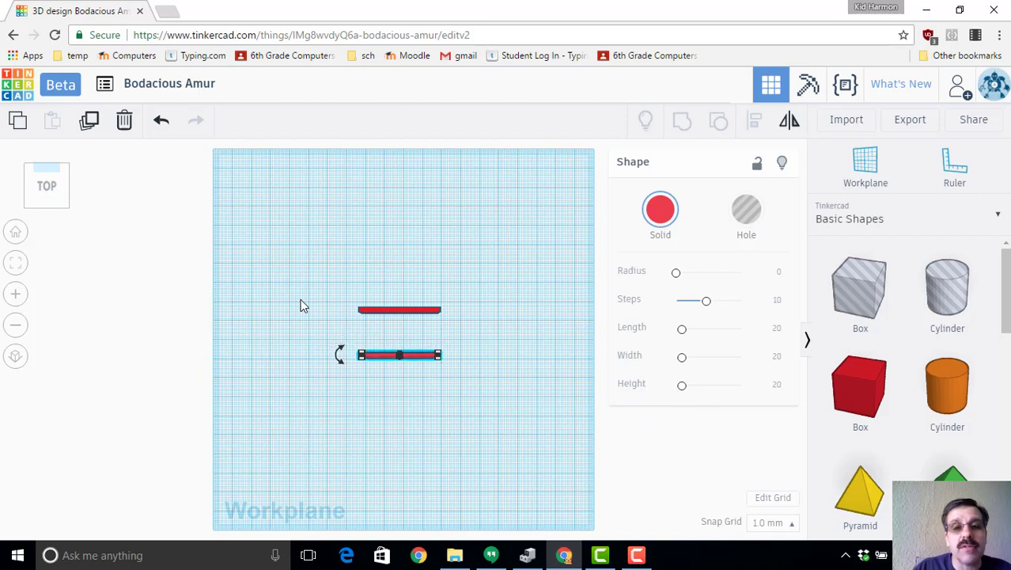
pyautogui.press('Down')
pyautogui.press('Down')
pyautogui.press('Down')
pyautogui.press('Down')
pyautogui.press('Down')
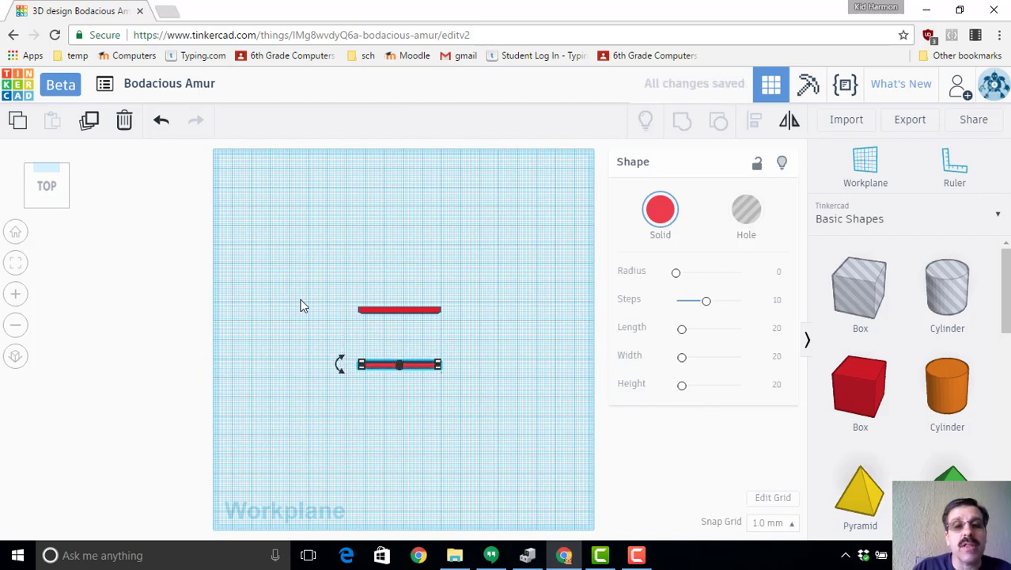
# Step: Move the rear wall a few millimetres farther back and nudge the front wall slightly toward it
pyautogui.click(420, 317)
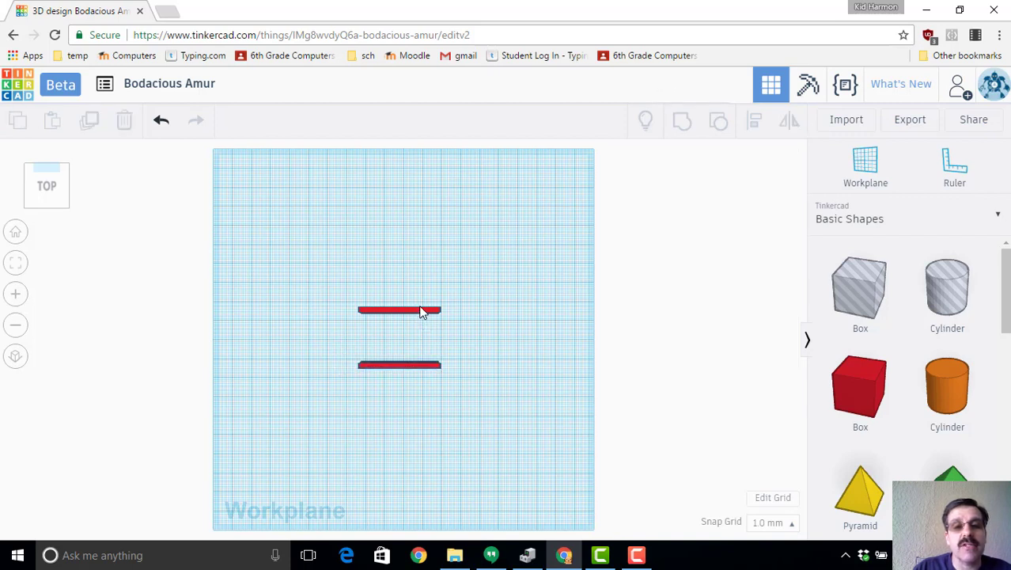
pyautogui.click(421, 314)
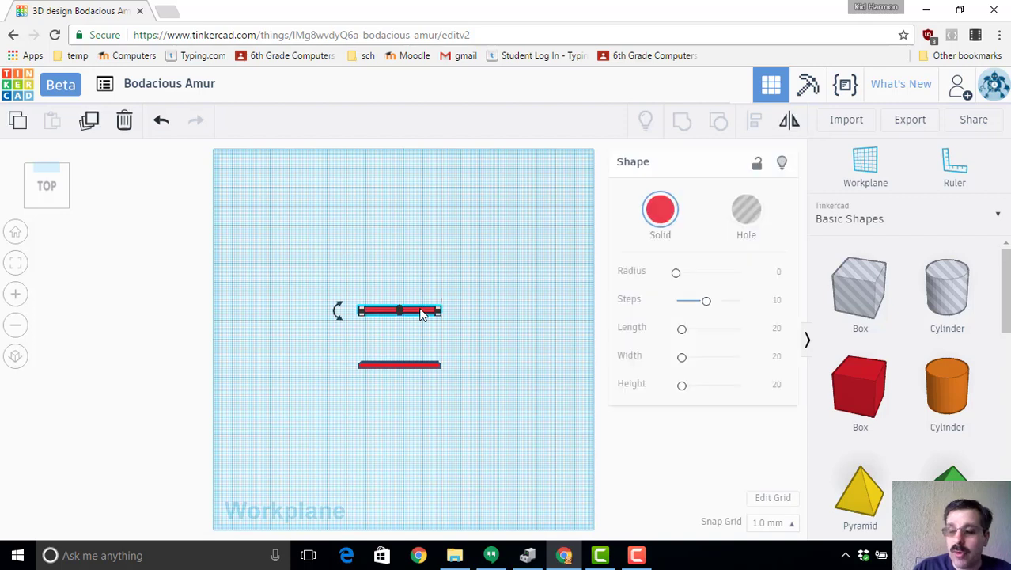
pyautogui.press('Up')
pyautogui.press('Up')
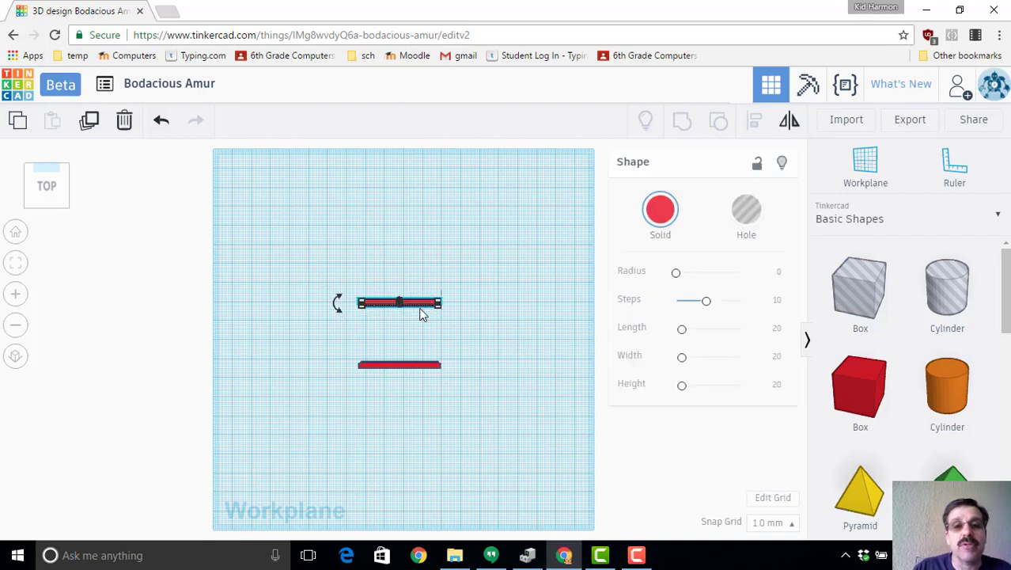
pyautogui.press('Up')
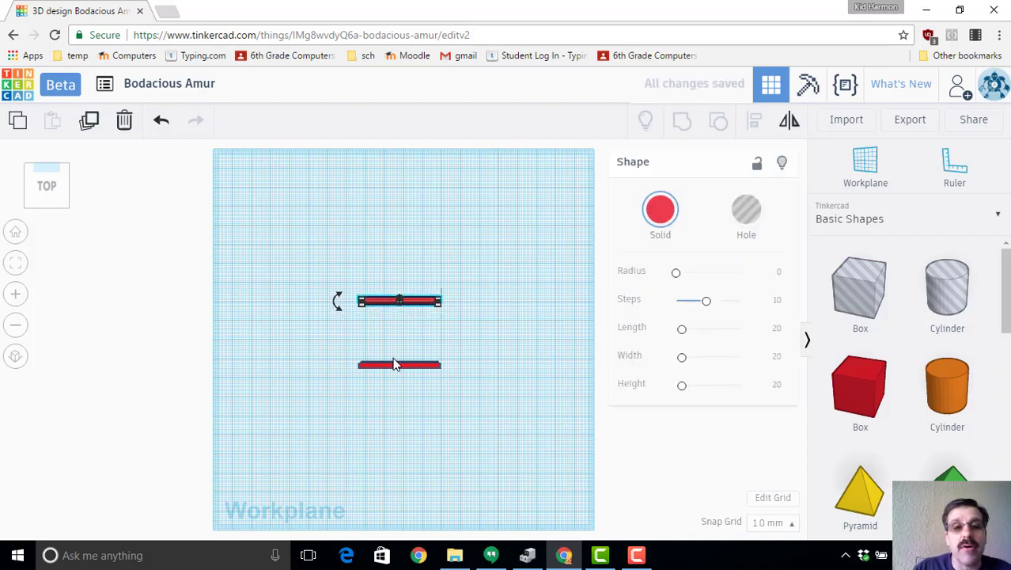
pyautogui.press('Escape')
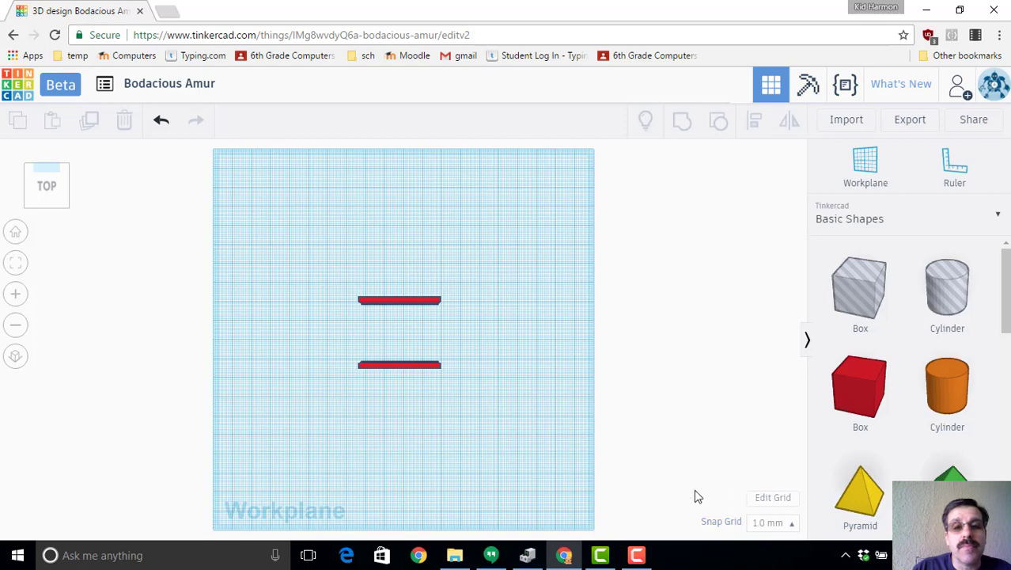
pyautogui.click(432, 370)
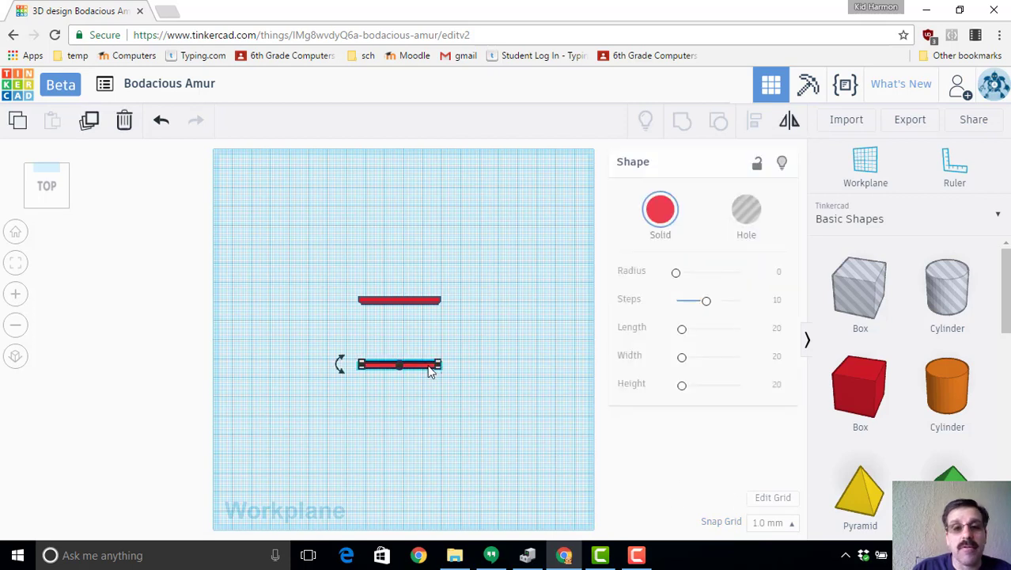
pyautogui.moveTo(431, 370); pyautogui.dragTo(429, 366)
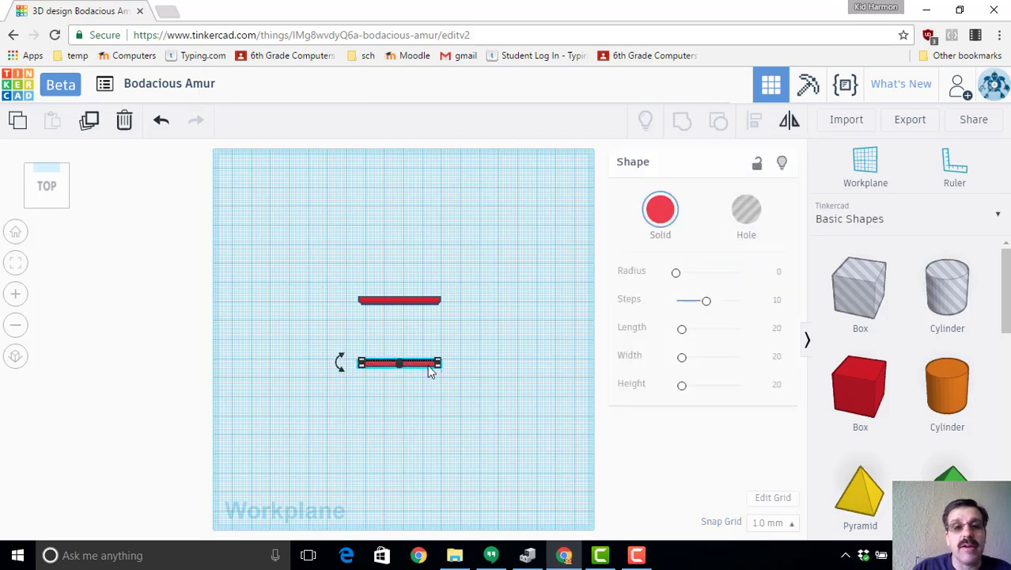
# Step: Select the front and rear walls together and duplicate them in place
pyautogui.click(371, 305)
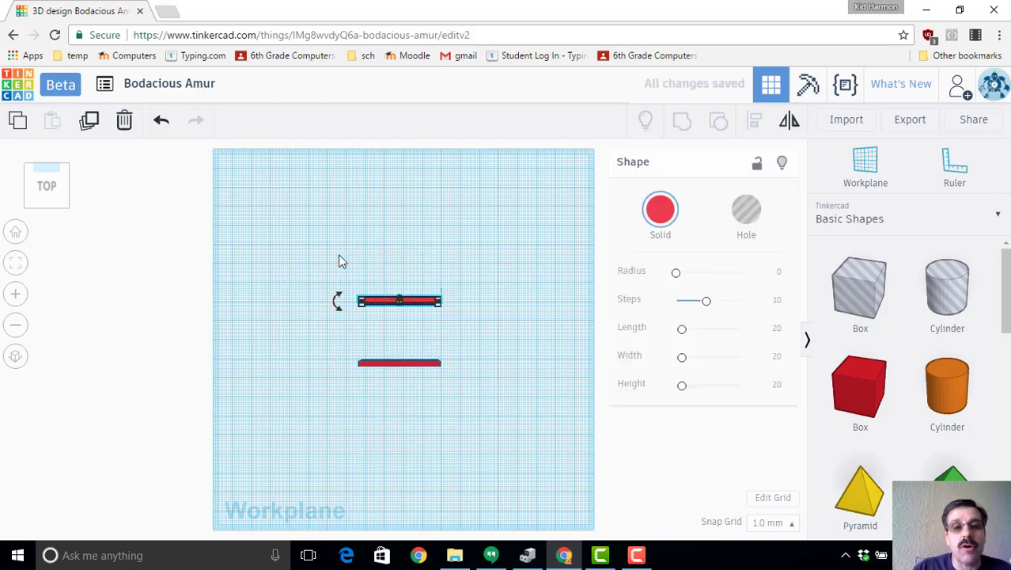
pyautogui.moveTo(340, 261); pyautogui.dragTo(471, 448)
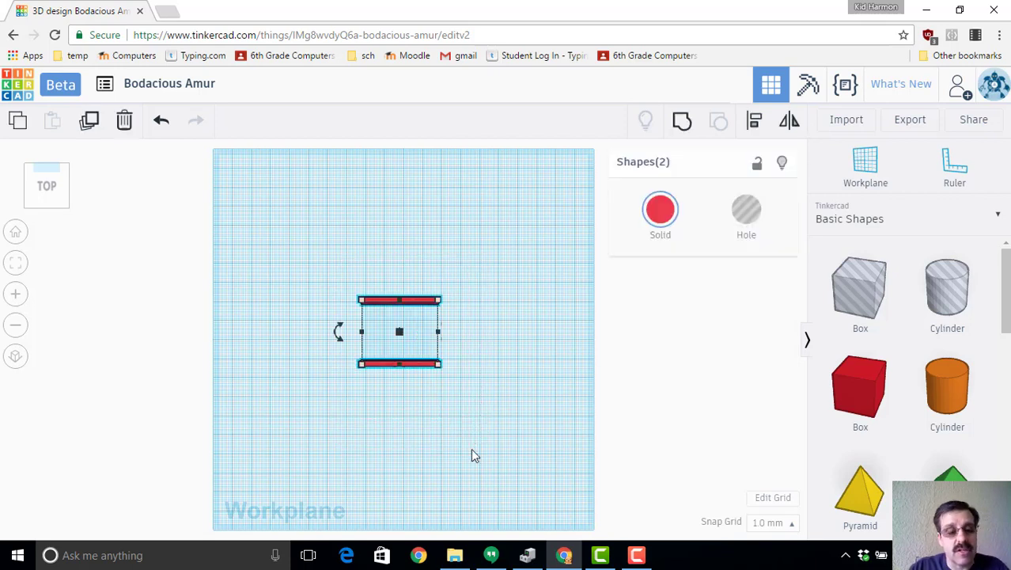
pyautogui.hotkey('ctrl', 'd')
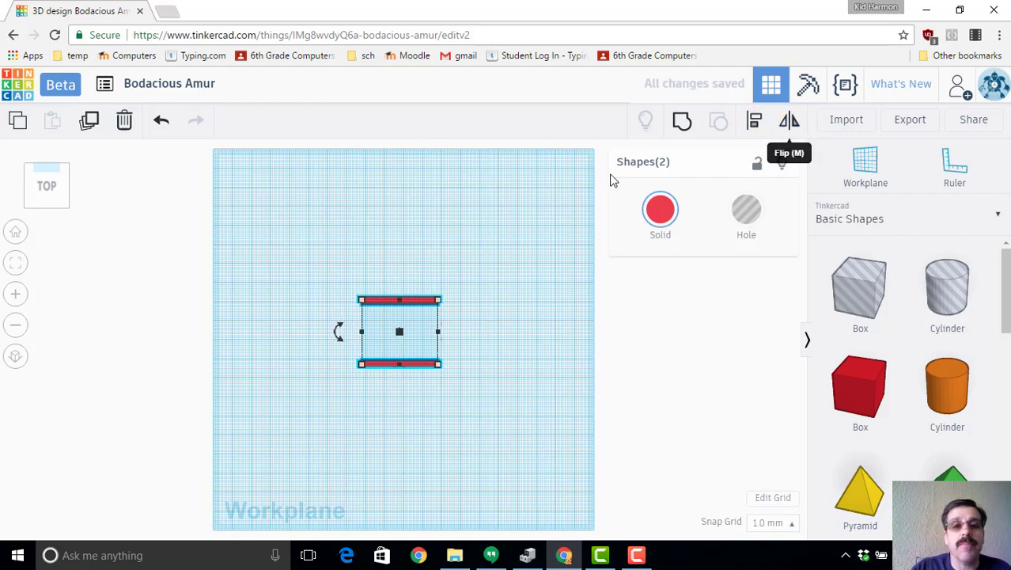
pyautogui.click(788, 120)
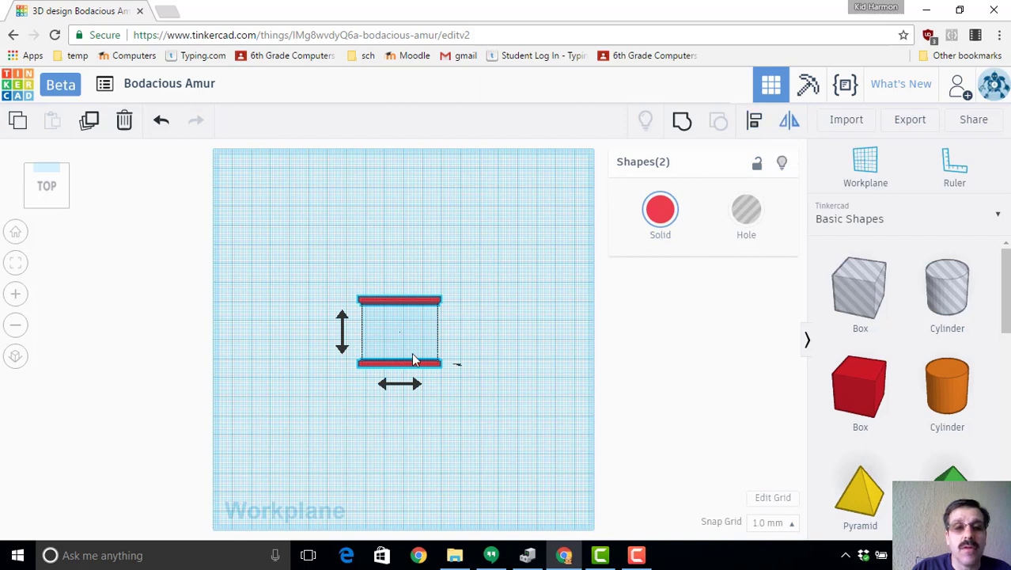
pyautogui.click(403, 390)
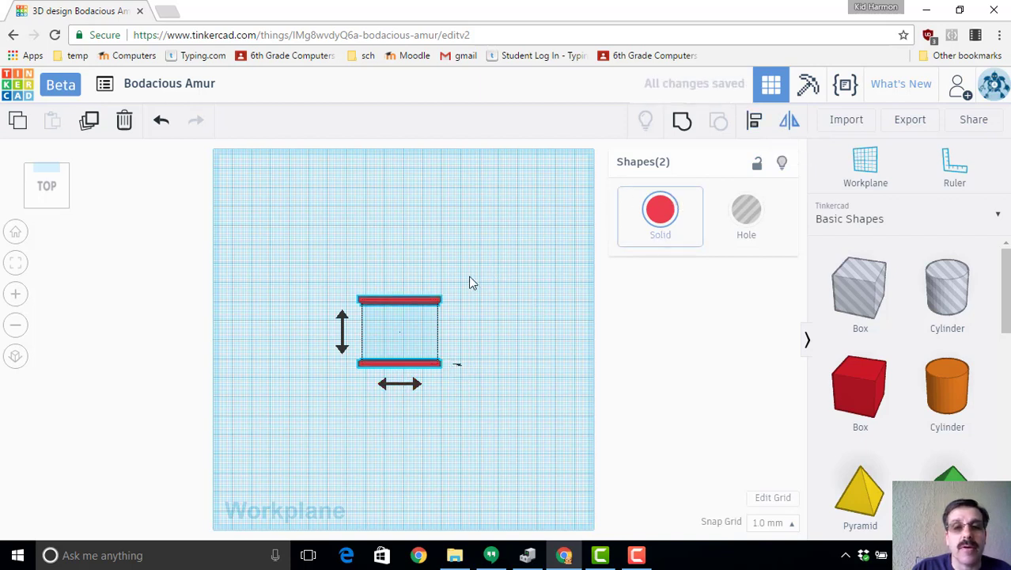
pyautogui.click(788, 119)
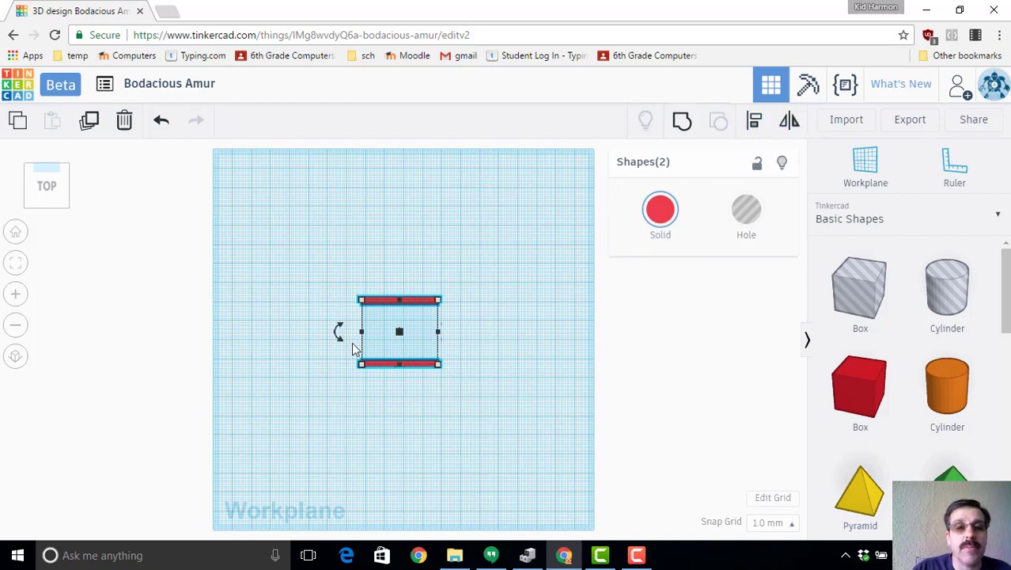
# Step: Rotate the duplicated pair of walls 90° on the workplane to form the two sides of a square frame
pyautogui.moveTo(338, 341); pyautogui.dragTo(339, 340)
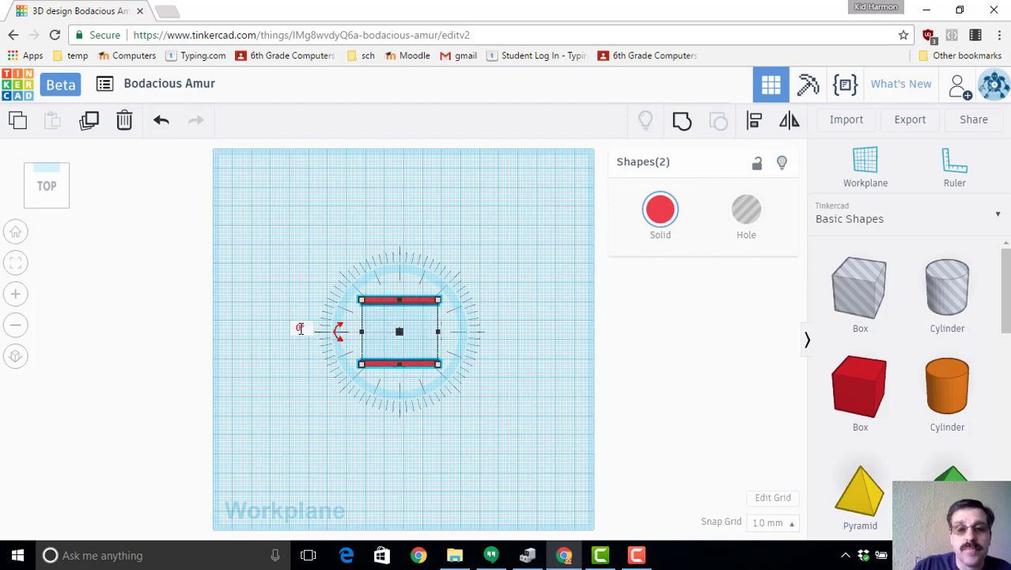
pyautogui.click(298, 330)
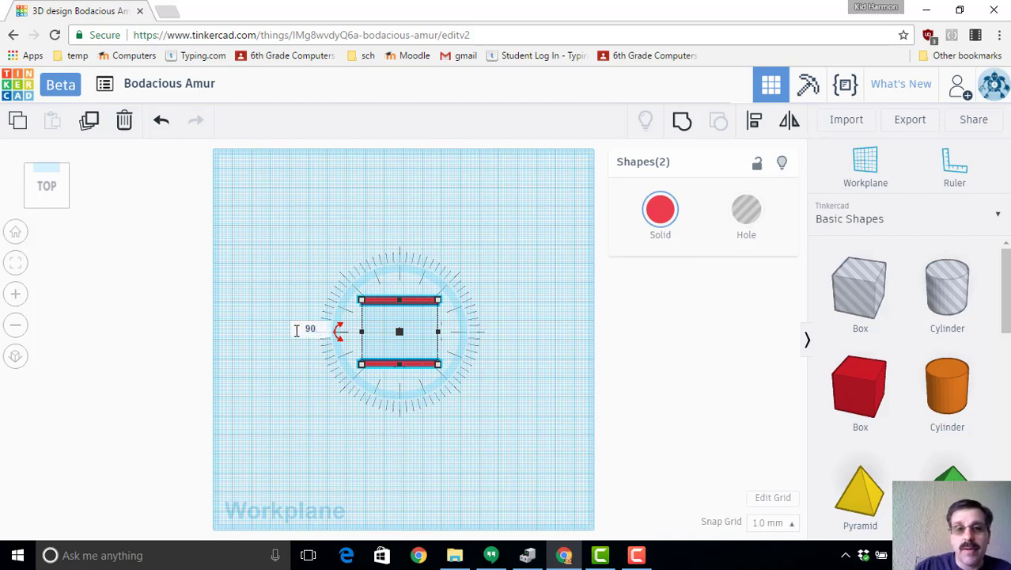
pyautogui.press('Return')
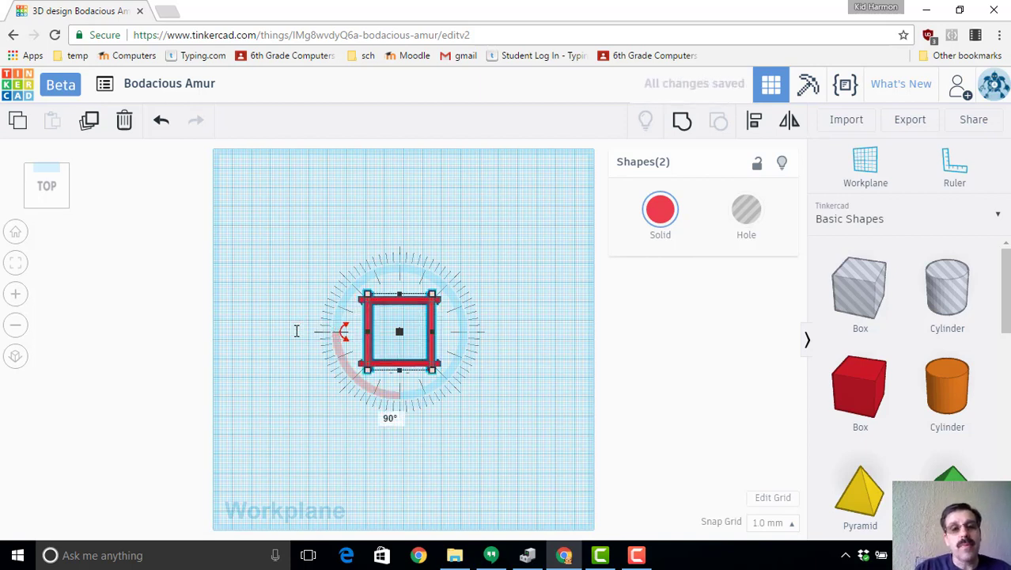
pyautogui.click(521, 321)
# Step: Select both side walls together and set their front-to-back length to 30 mm
pyautogui.moveTo(520, 321)
pyautogui.mouseDown(button='right')
pyautogui.moveTo(551, 260)
pyautogui.moveTo(483, 254)
pyautogui.moveTo(555, 288)
pyautogui.moveTo(528, 319)
pyautogui.mouseUp(button='right')
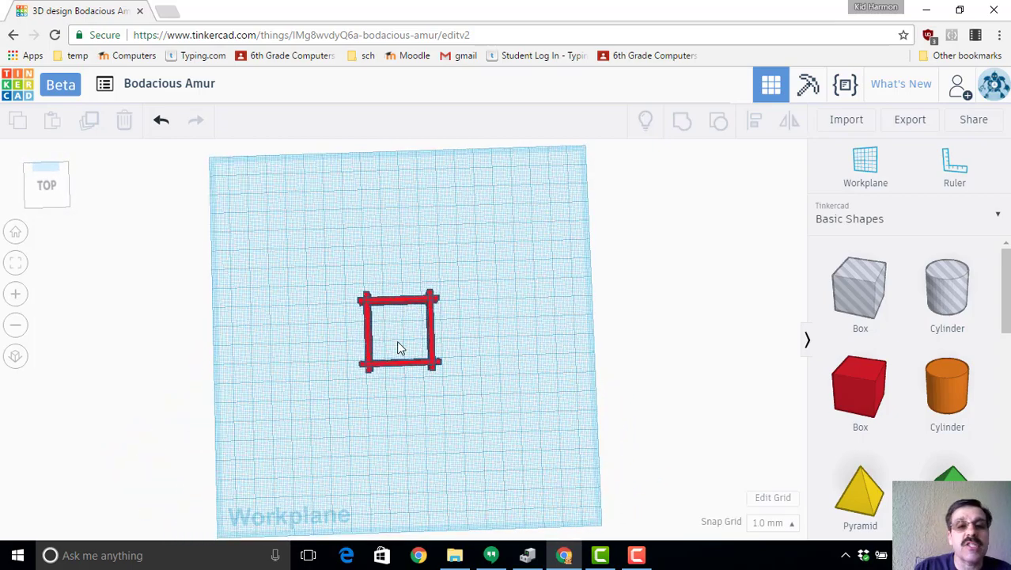
pyautogui.click(368, 331)
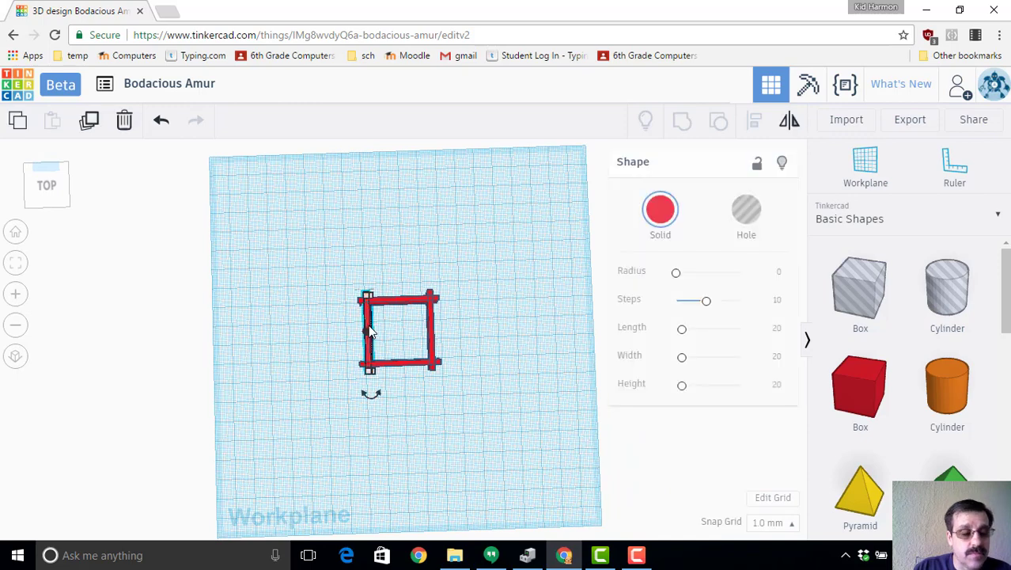
pyautogui.keyDown('shift'); pyautogui.click(433, 345); pyautogui.keyUp('shift')
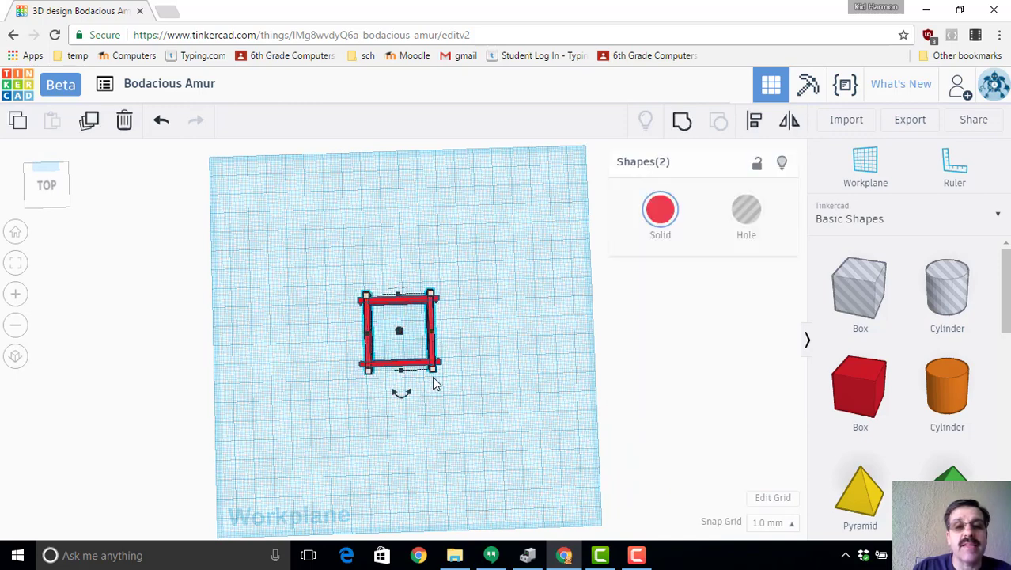
pyautogui.moveTo(432, 379)
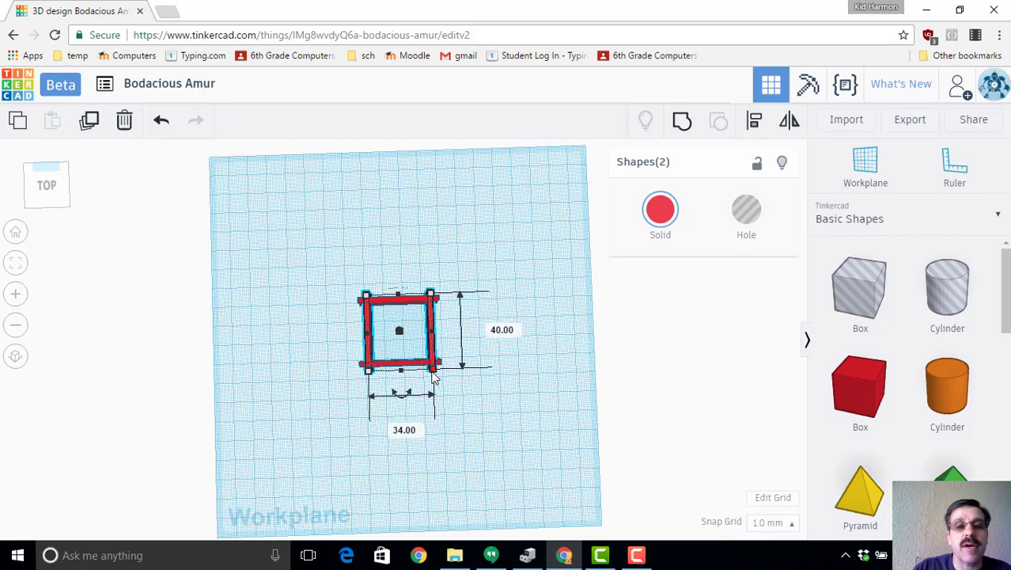
pyautogui.click(507, 330)
pyautogui.write('30')
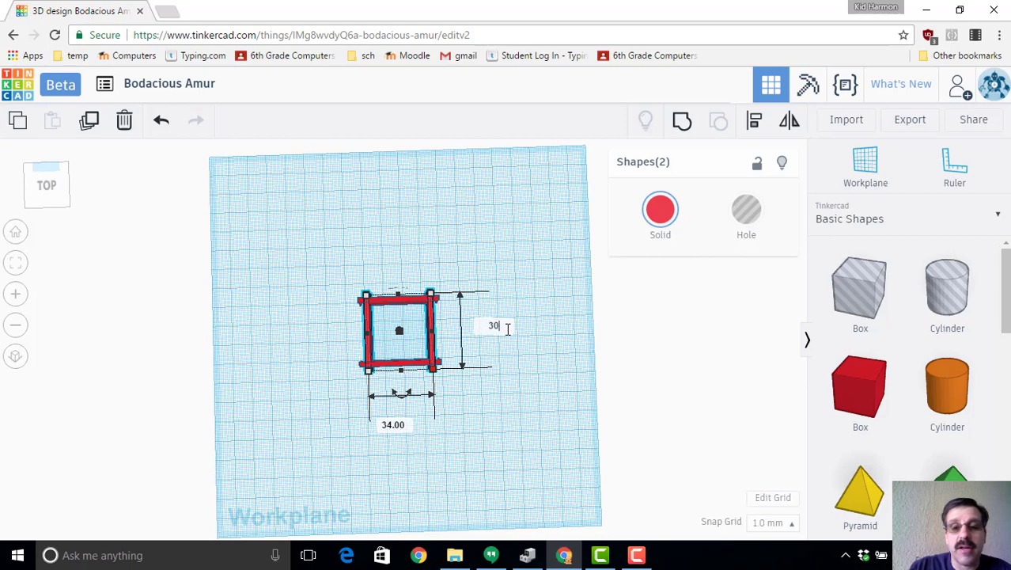
pyautogui.press('Return')
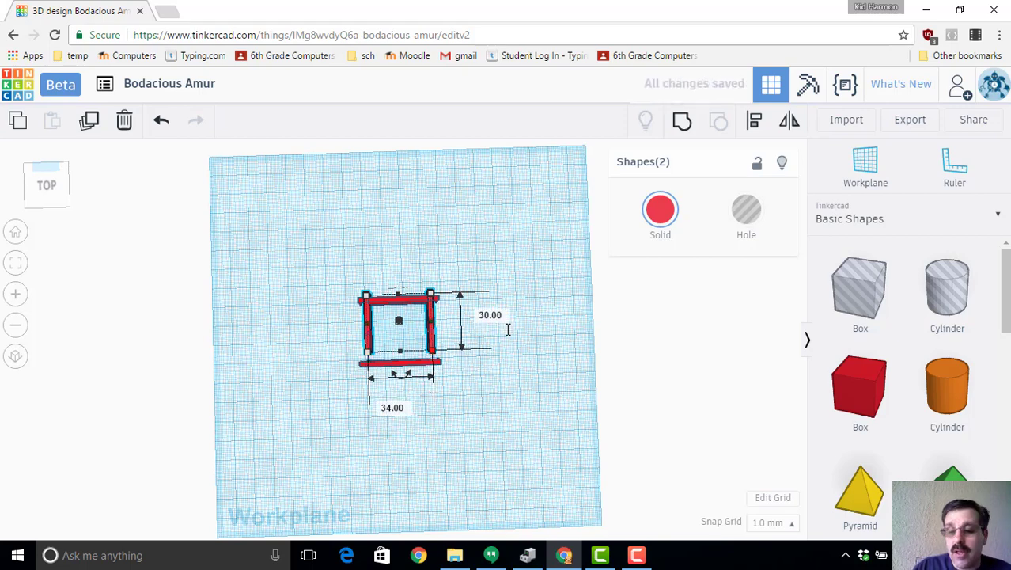
# Step: Move the two side walls 5 mm toward the front so they sit centred between the front and rear walls
pyautogui.press('Down')
pyautogui.press('Down')
pyautogui.press('Down')
pyautogui.press('Down')
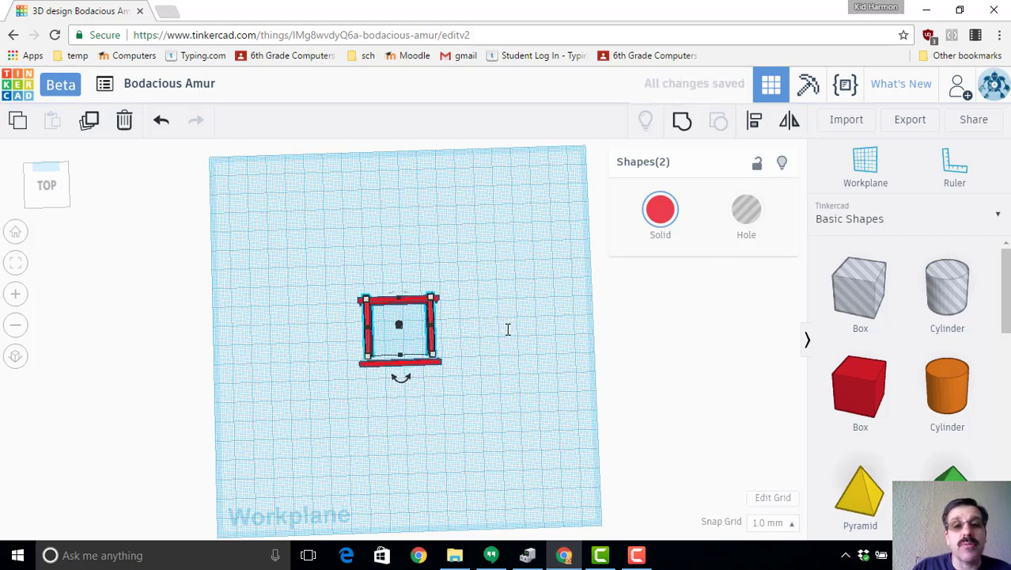
pyautogui.press('Down')
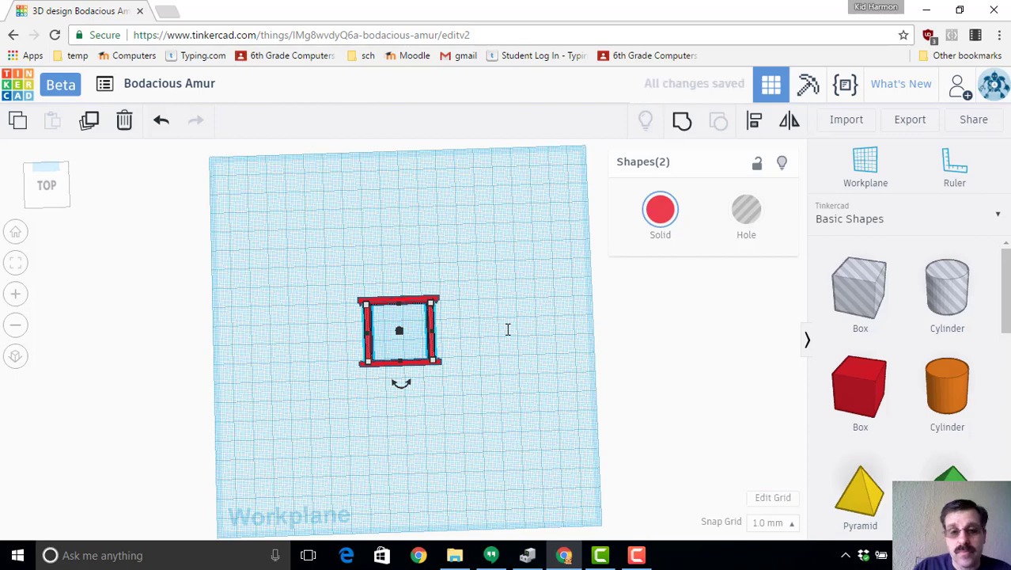
pyautogui.click(451, 339)
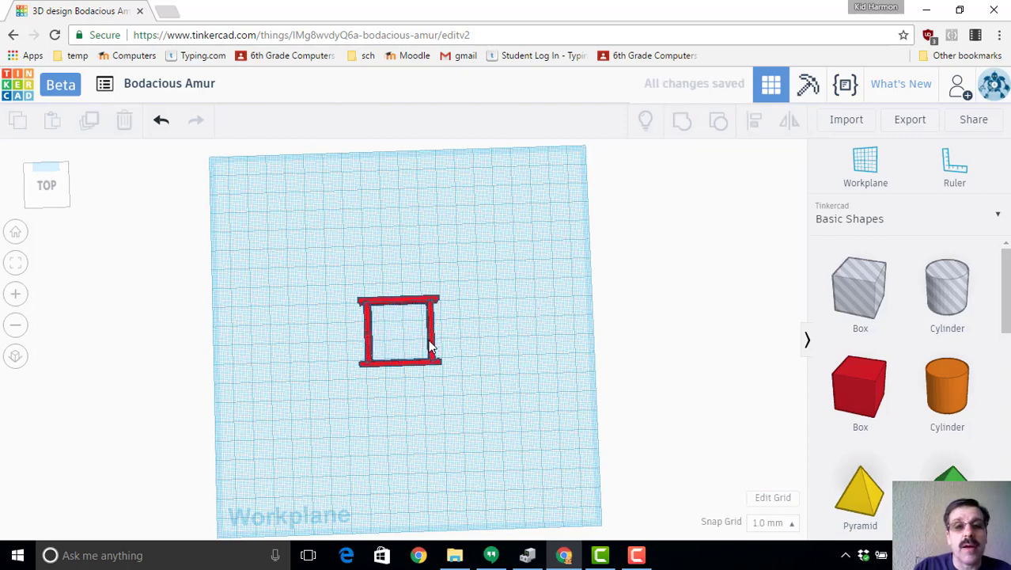
# Step: Move the right side wall outward until it sits flush with the right ends of the front and rear walls
pyautogui.click(432, 346)
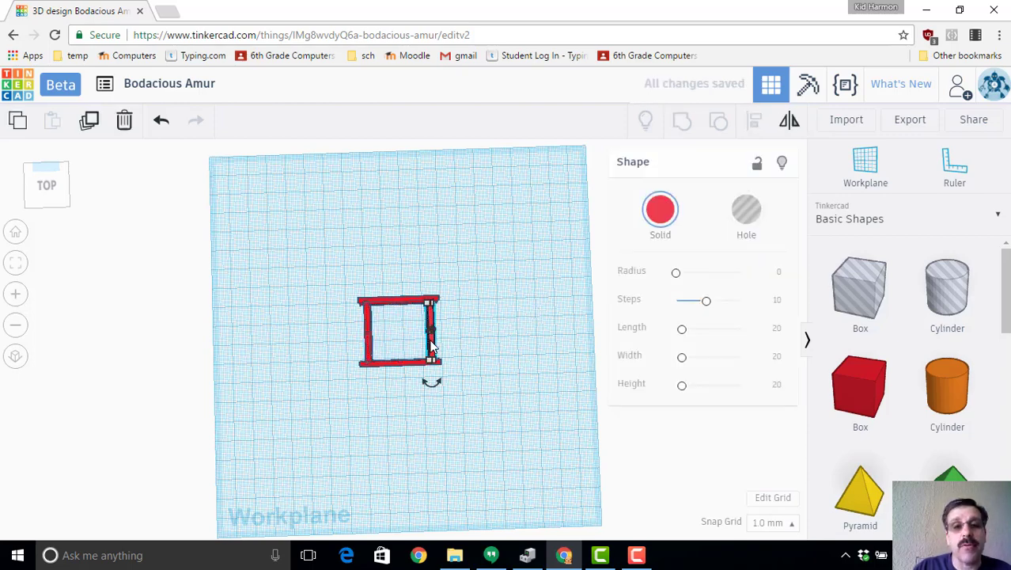
pyautogui.press('Right')
pyautogui.press('Right')
pyautogui.press('Right')
pyautogui.press('Right')
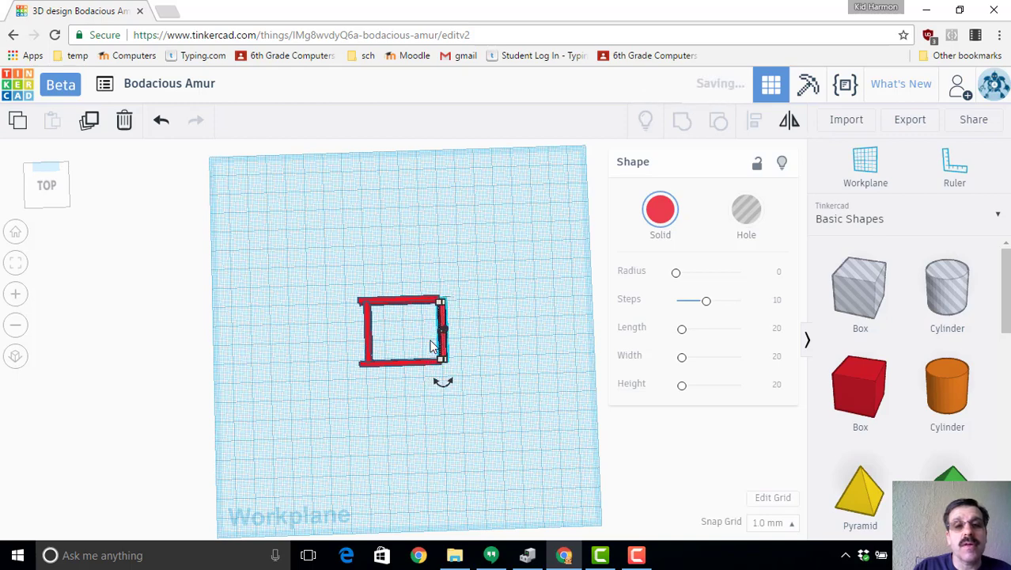
pyautogui.press('Left')
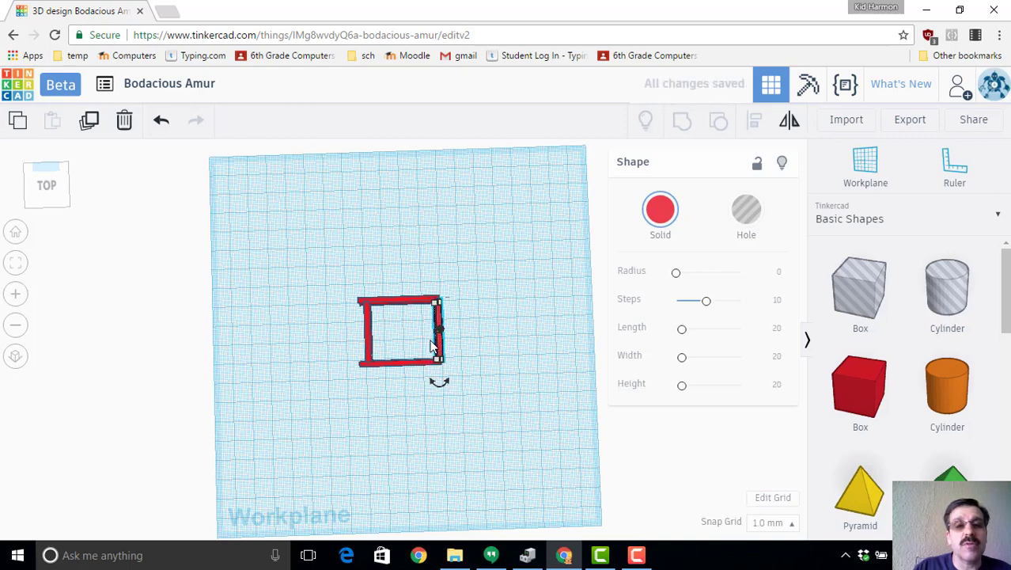
# Step: Move the left side wall outward until it sits flush with the left ends of the front and rear walls
pyautogui.click(375, 350)
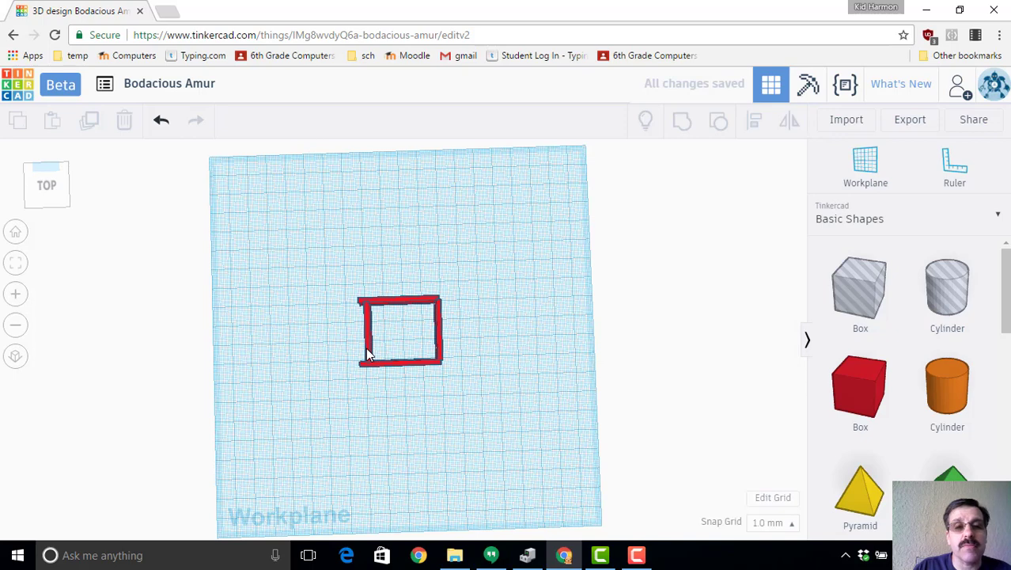
pyautogui.click(367, 354)
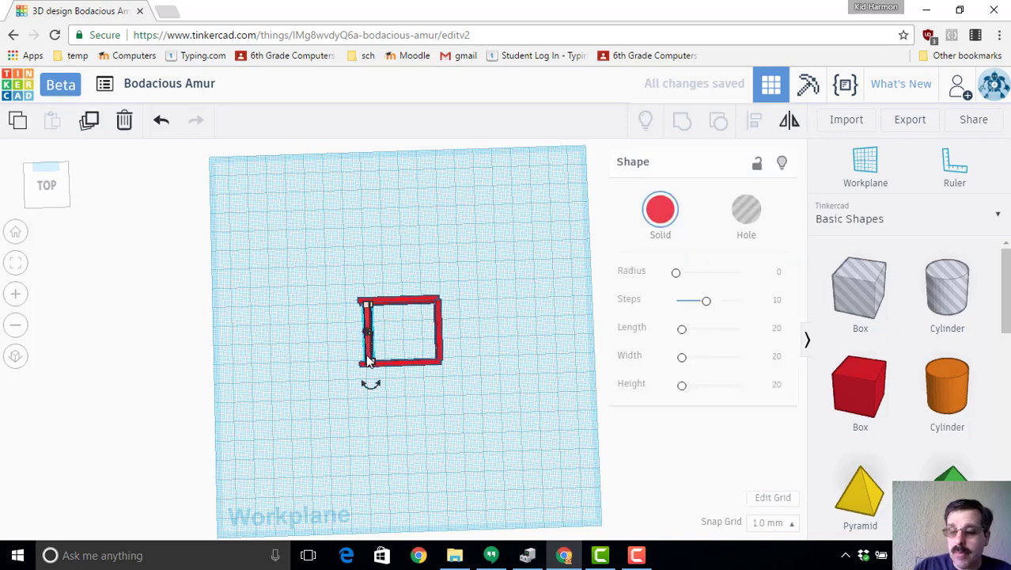
pyautogui.press('Left')
pyautogui.press('Left')
pyautogui.press('Left')
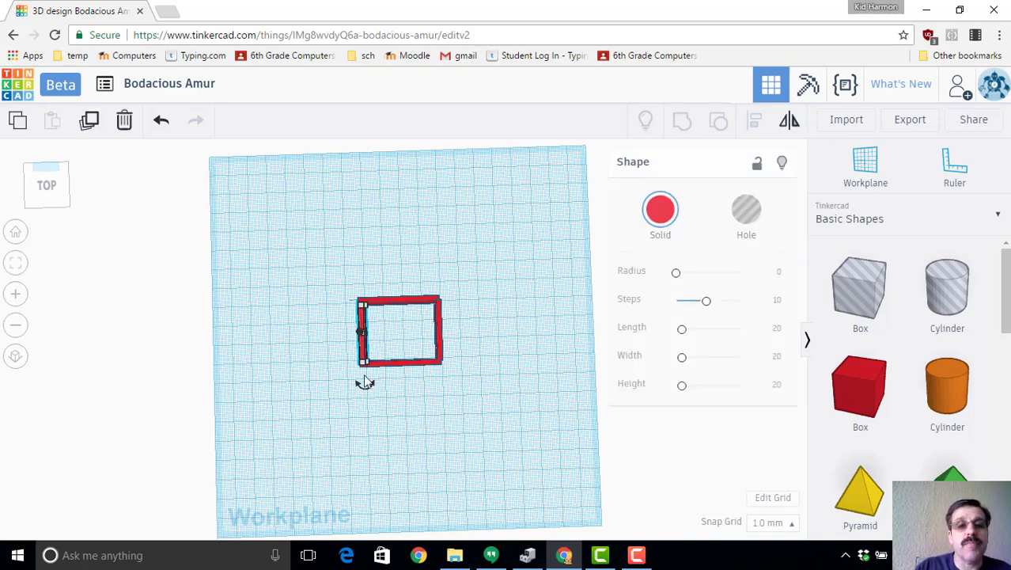
# Step: Place a temporary workplane on the top edge of the walls
pyautogui.moveTo(383, 388); pyautogui.dragTo(402, 315, button='right')
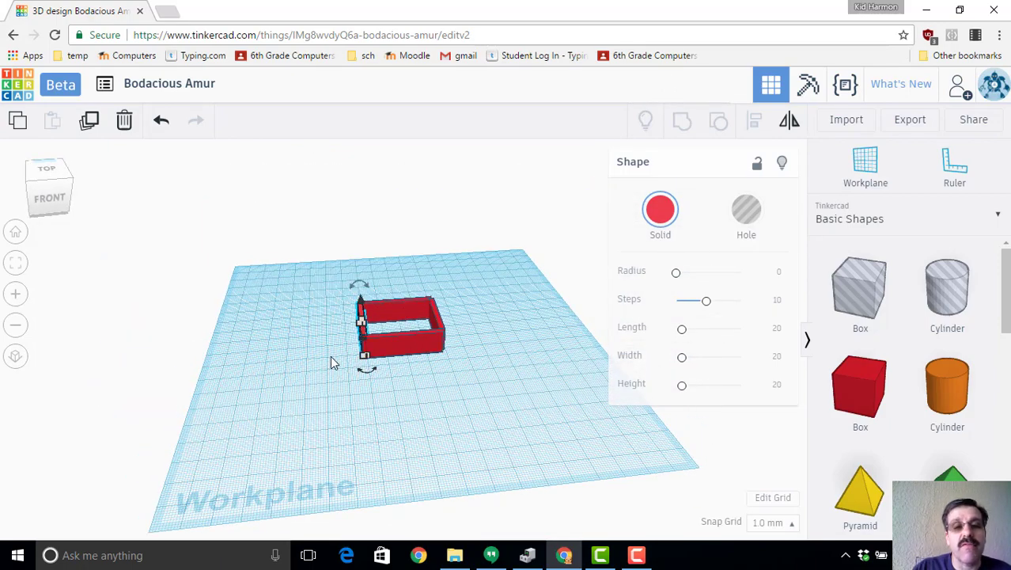
pyautogui.moveTo(330, 355)
pyautogui.mouseDown(button='right')
pyautogui.moveTo(408, 335)
pyautogui.moveTo(339, 332)
pyautogui.moveTo(316, 345)
pyautogui.mouseUp(button='right')
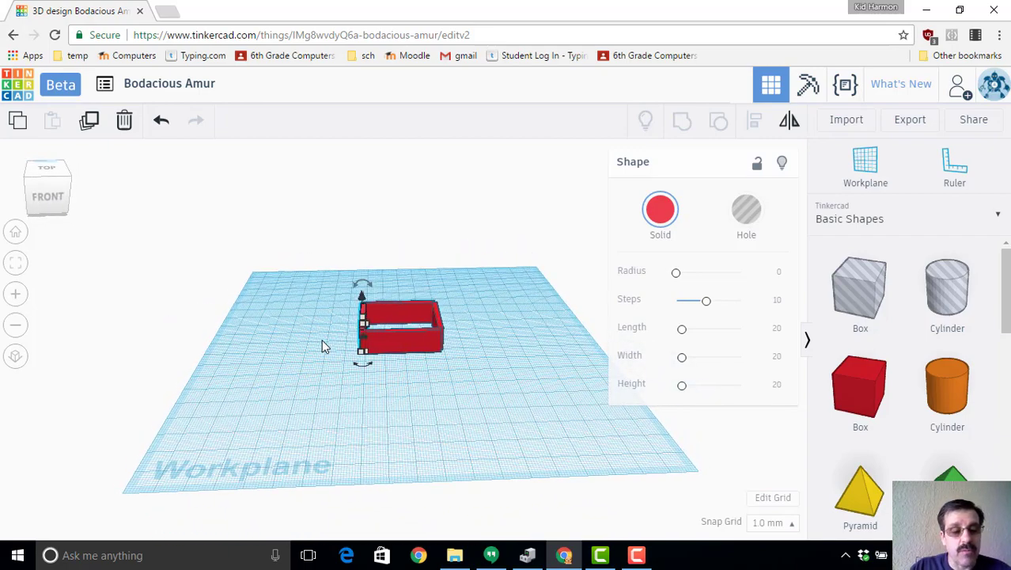
pyautogui.press('w')
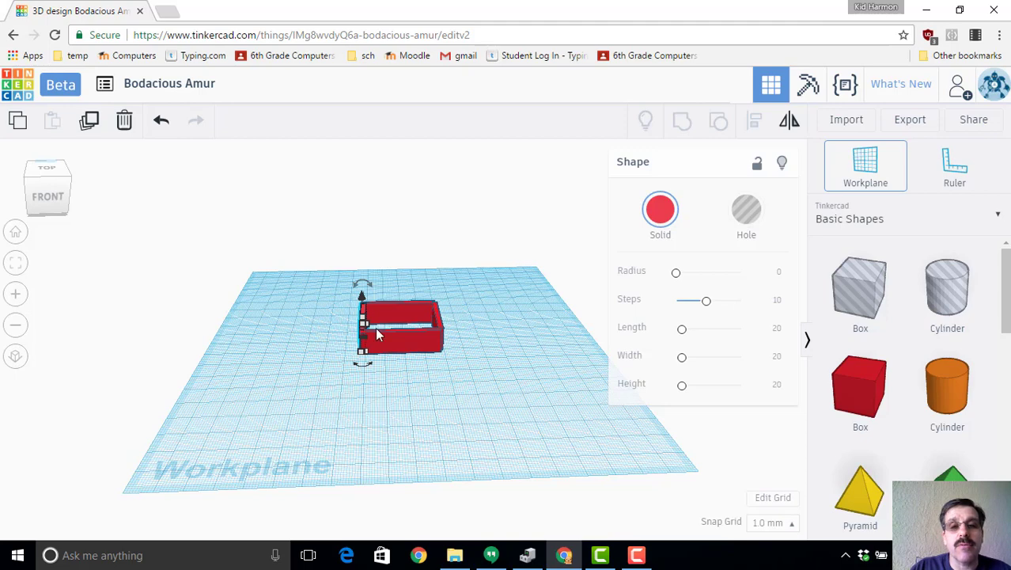
pyautogui.click(441, 326)
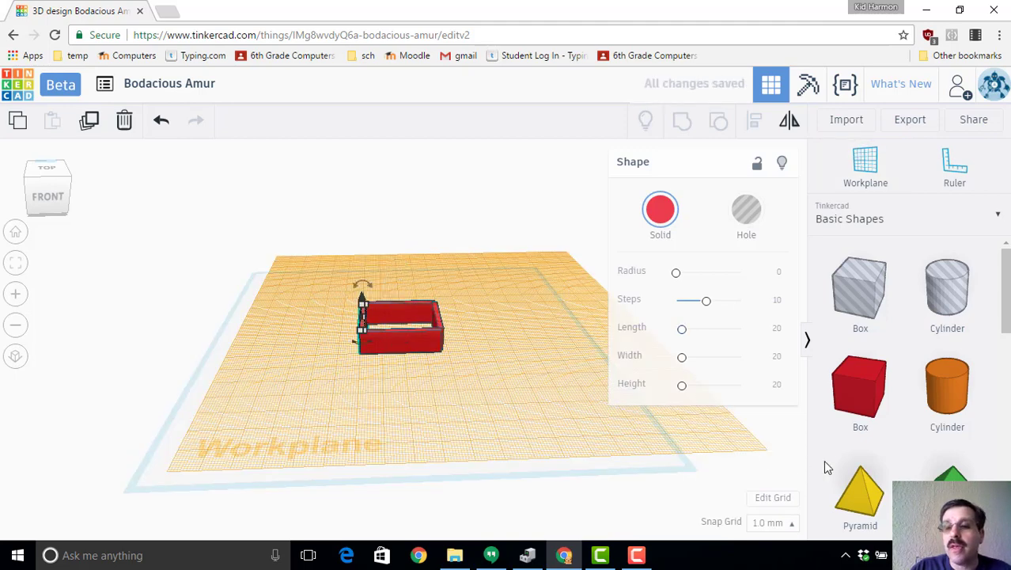
# Step: Add a green roof shape on top of the walls and stretch it to cover the frame's full width and depth
pyautogui.moveTo(950, 471); pyautogui.dragTo(382, 305)
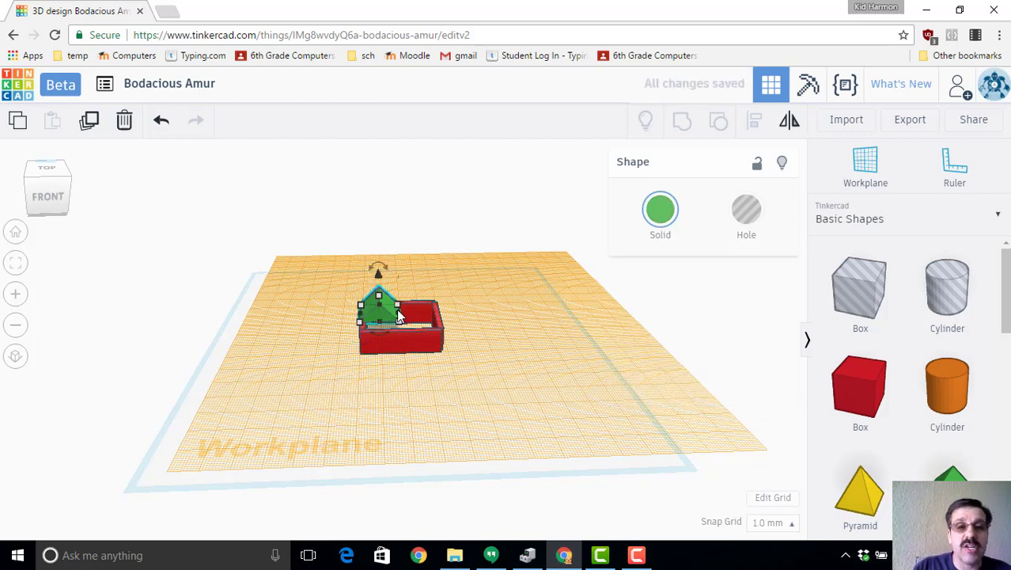
pyautogui.moveTo(399, 315); pyautogui.dragTo(441, 320)
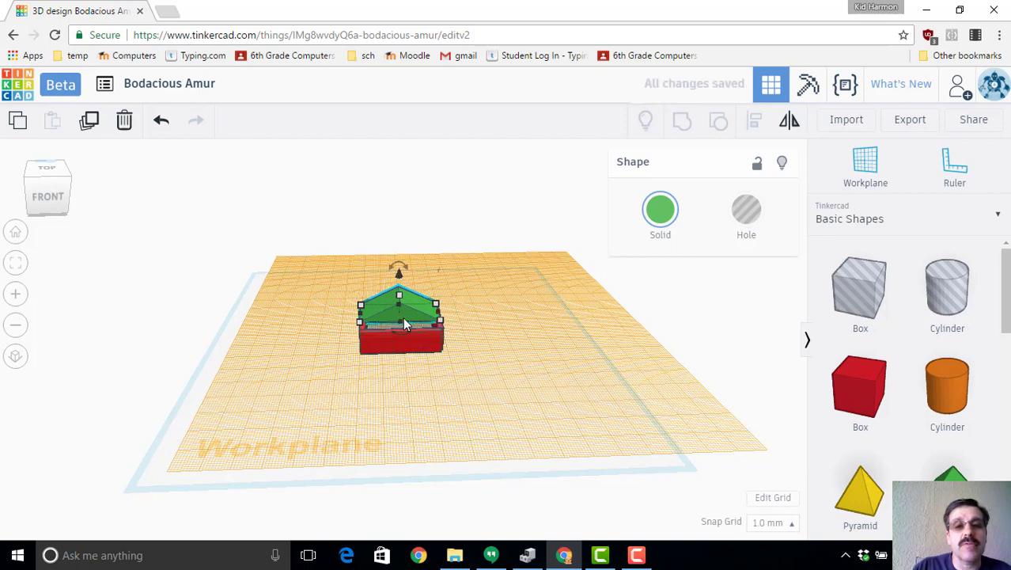
pyautogui.moveTo(399, 319)
pyautogui.mouseDown()
pyautogui.moveTo(404, 356)
pyautogui.moveTo(408, 322)
pyautogui.mouseUp()
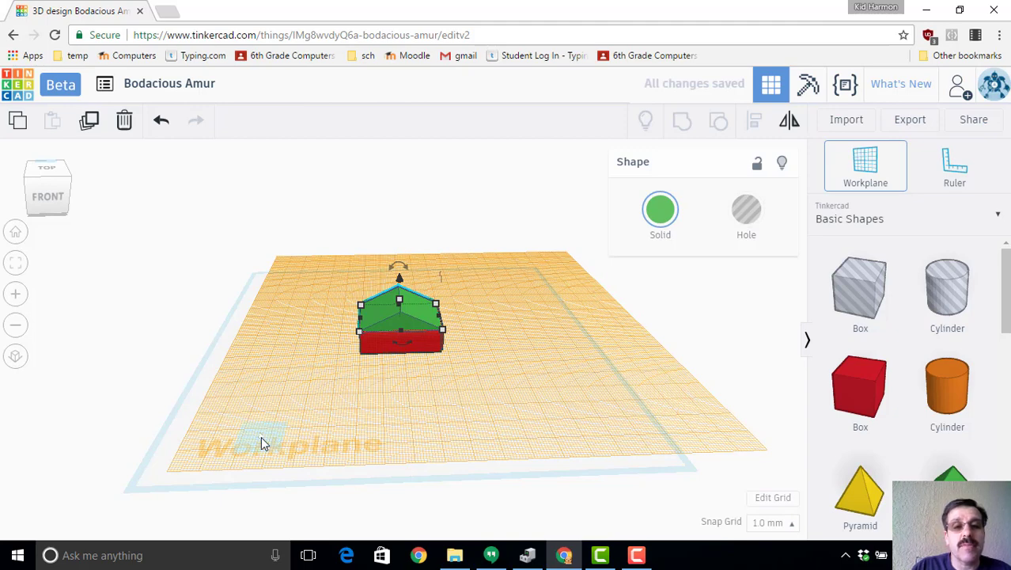
# Step: Return the workplane to the base grid and place a box hole at the right end of the front wall
pyautogui.click(230, 475)
pyautogui.moveTo(291, 436); pyautogui.dragTo(369, 409, button='right')
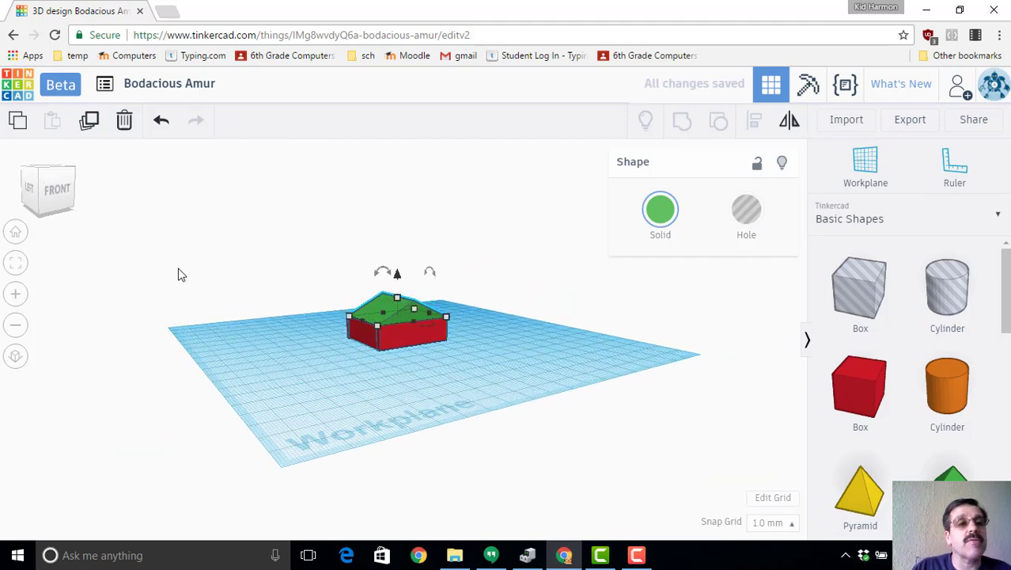
pyautogui.click(16, 263)
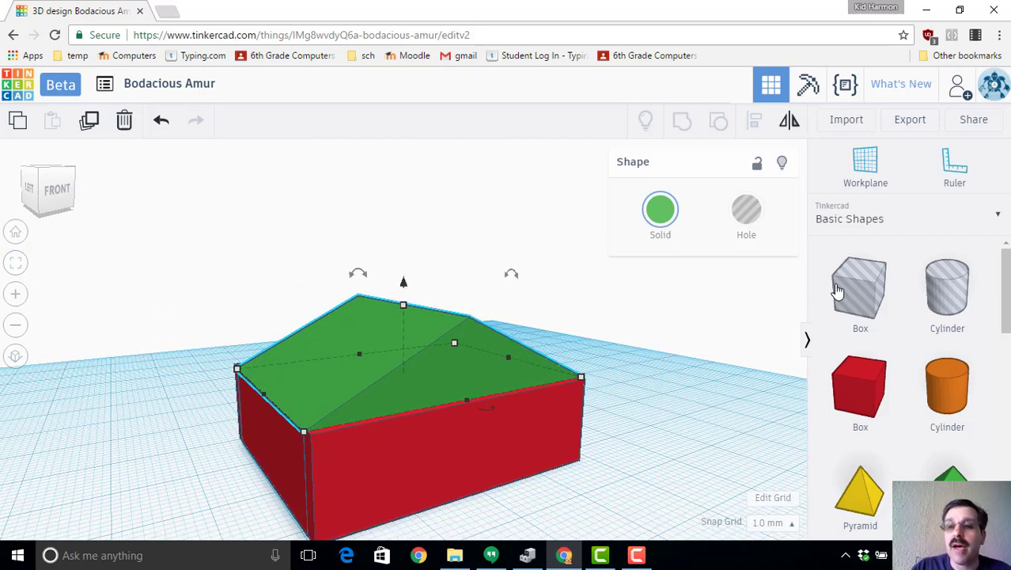
pyautogui.moveTo(838, 292); pyautogui.dragTo(638, 484)
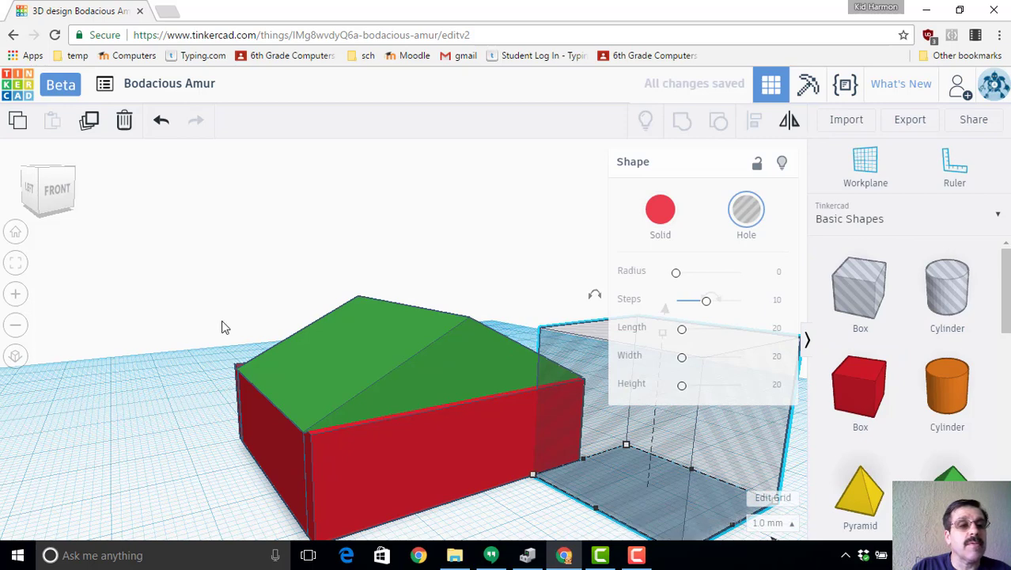
pyautogui.click(16, 263)
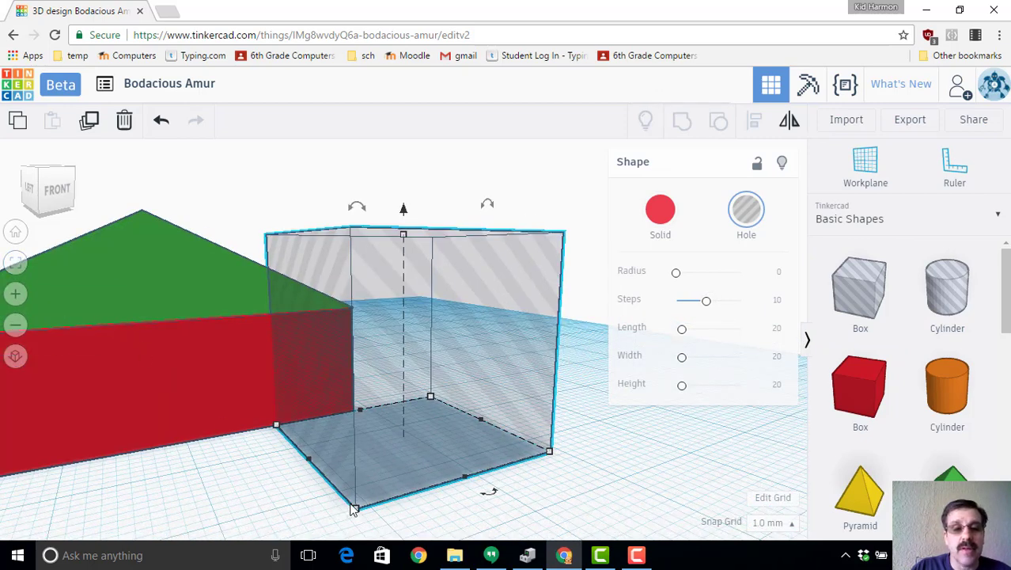
# Step: Set the box hole's footprint to 4 mm deep and 6 mm wide
pyautogui.moveTo(356, 508)
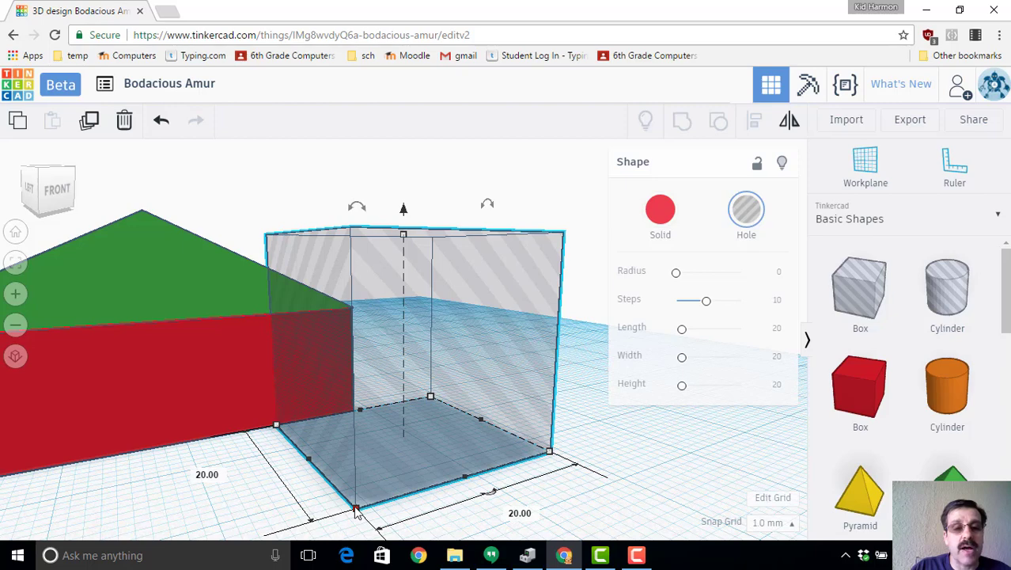
pyautogui.click(218, 479)
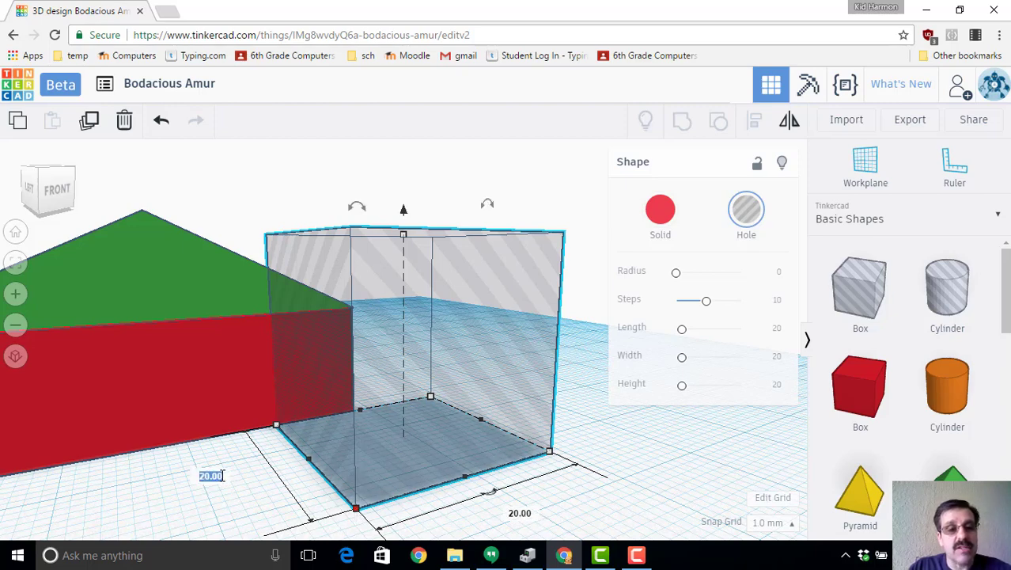
pyautogui.write('4')
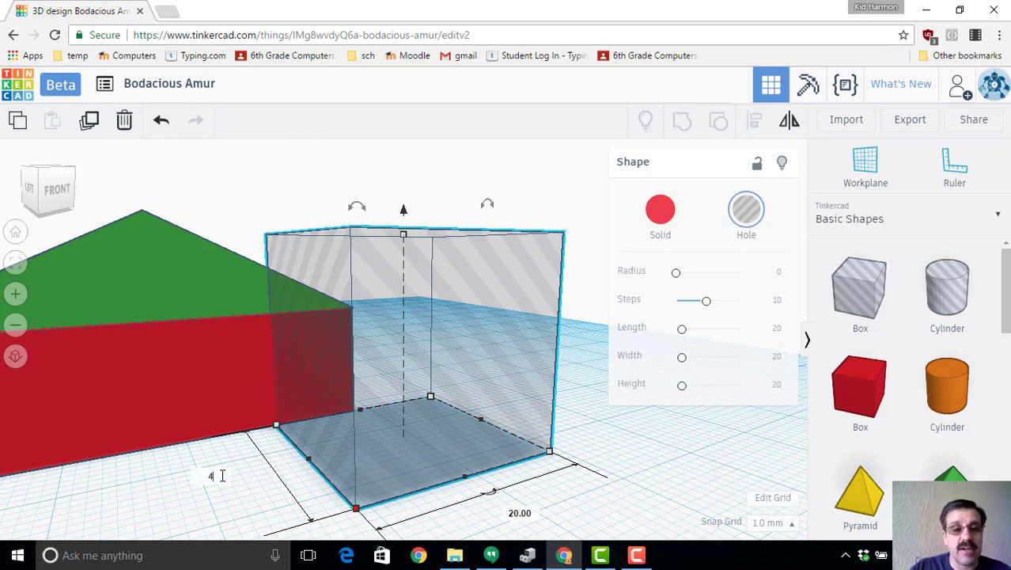
pyautogui.press('Return')
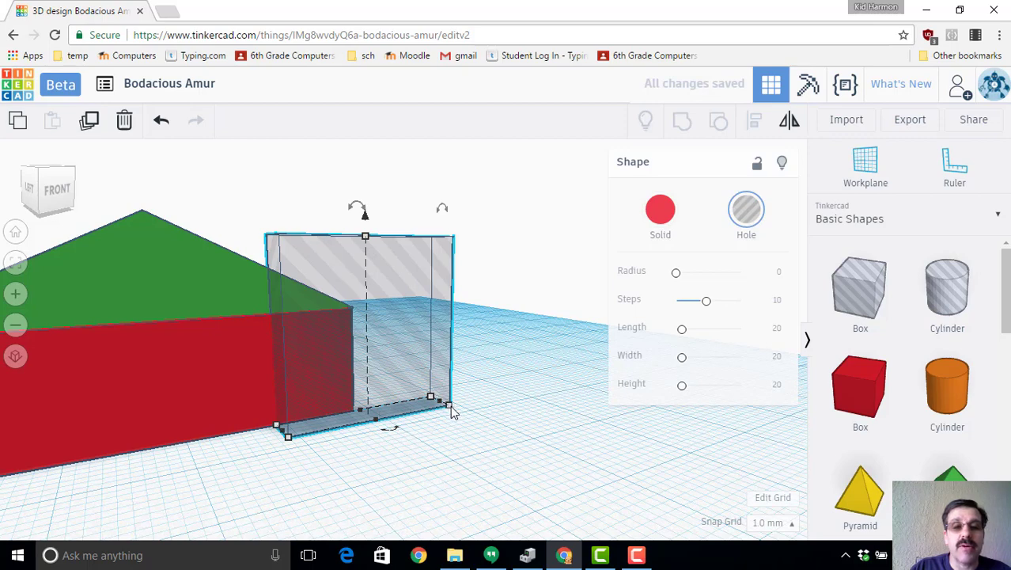
pyautogui.moveTo(449, 406)
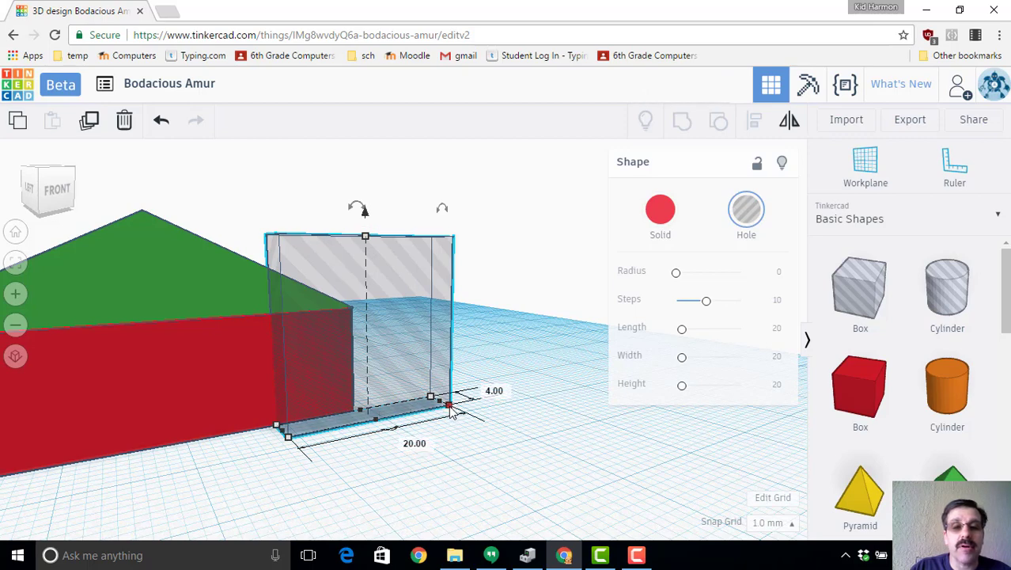
pyautogui.click(413, 446)
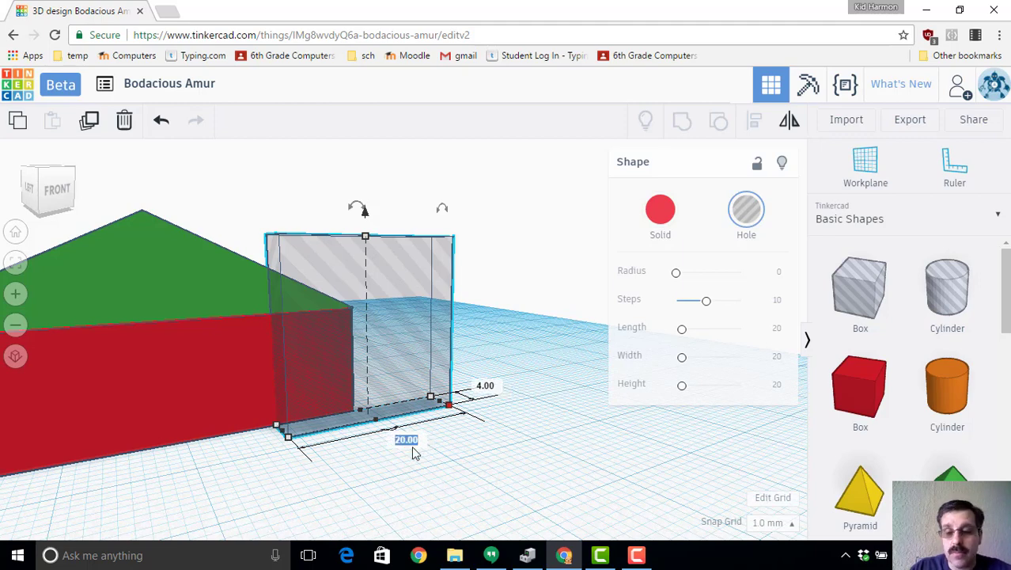
pyautogui.write('6')
pyautogui.press('Return')
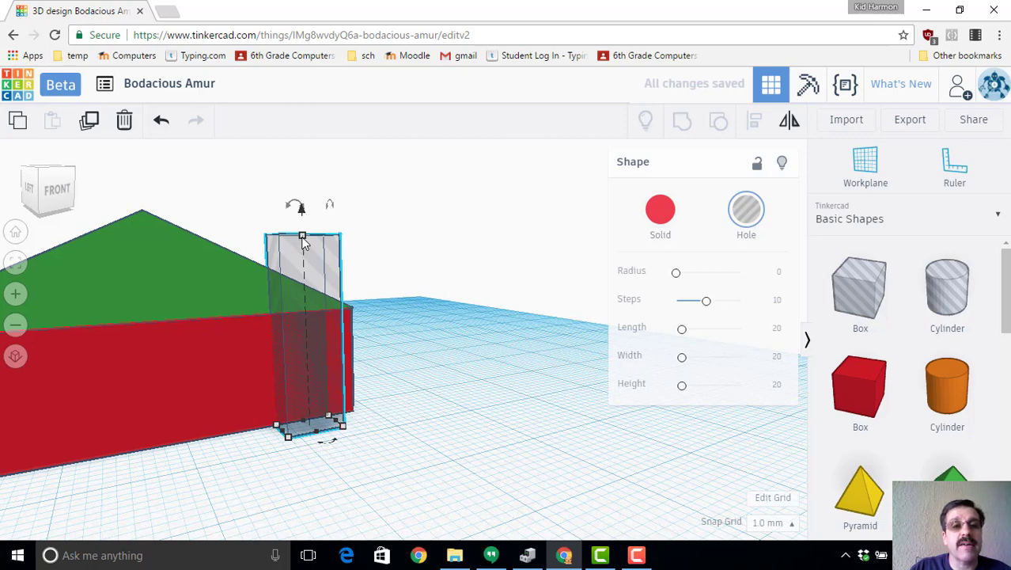
# Step: Set the box hole's height to 8 mm to match a doorway below the roof
pyautogui.moveTo(303, 243)
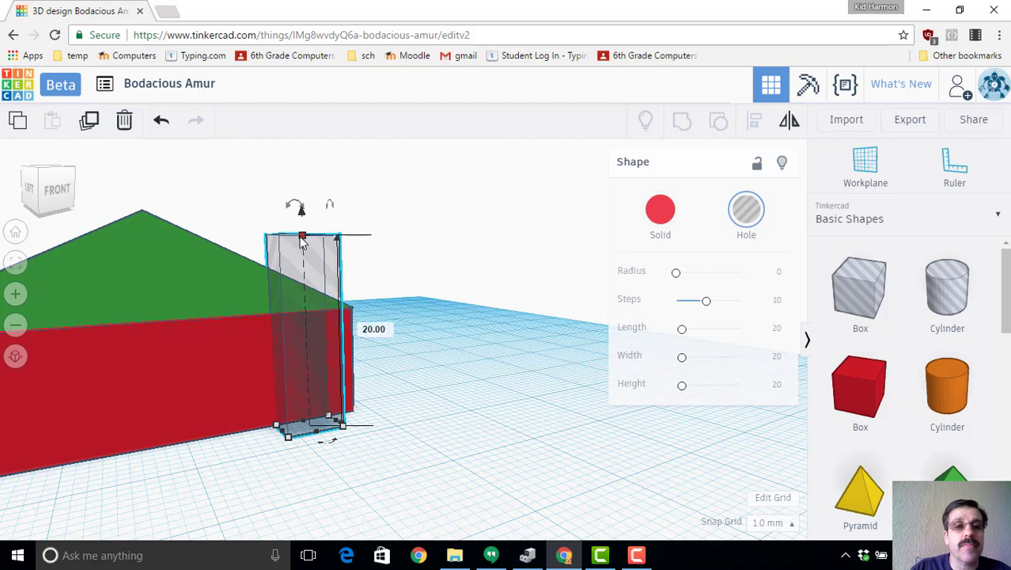
pyautogui.click(377, 331)
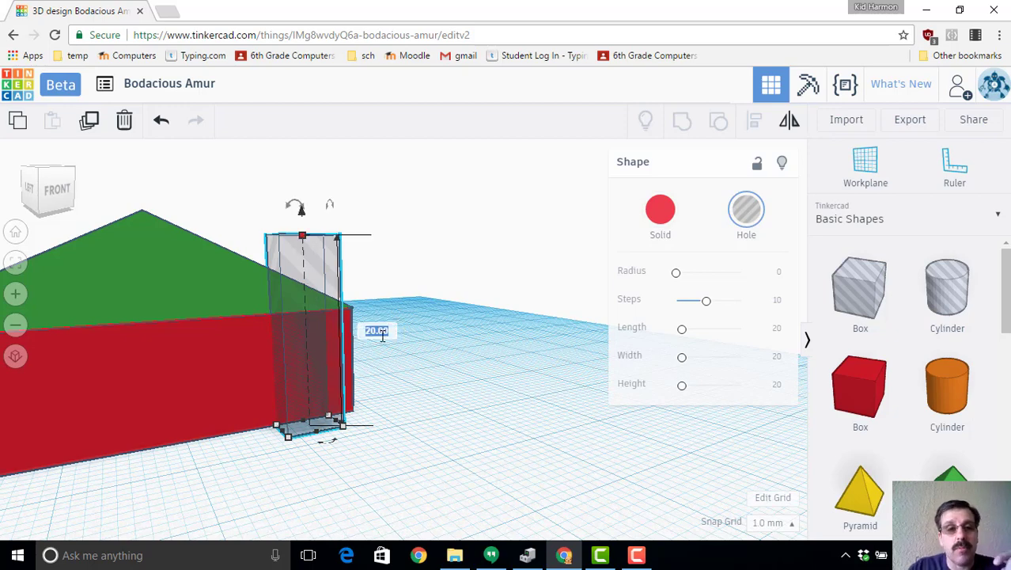
pyautogui.write('8')
pyautogui.press('Return')
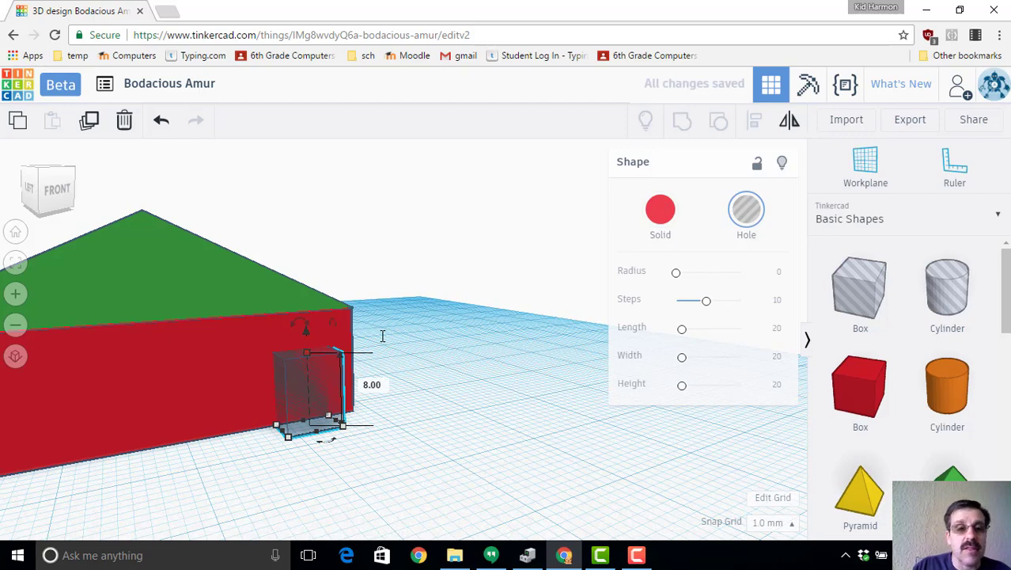
# Step: Shift the box hole left along the front wall, away from the house's right corner, to position the doorway
pyautogui.press('Left')
pyautogui.press('Left')
pyautogui.press('Left')
pyautogui.press('Left')
pyautogui.press('Left')
pyautogui.press('Left')
pyautogui.press('Left')
pyautogui.press('Left')
pyautogui.press('Left')
pyautogui.press('Left')
pyautogui.press('Left')
pyautogui.press('Left')
pyautogui.press('Left')
pyautogui.press('Left')
pyautogui.press('Left')
pyautogui.press('Left')
pyautogui.press('Left')
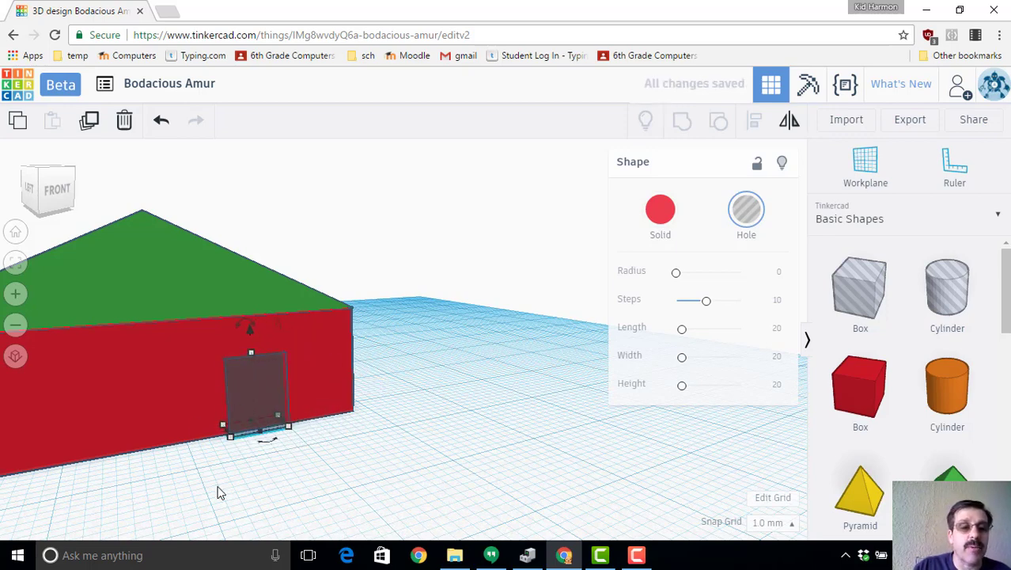
# Step: Group the box hole with the front wall to cut the doorway
pyautogui.moveTo(210, 460); pyautogui.dragTo(278, 387)
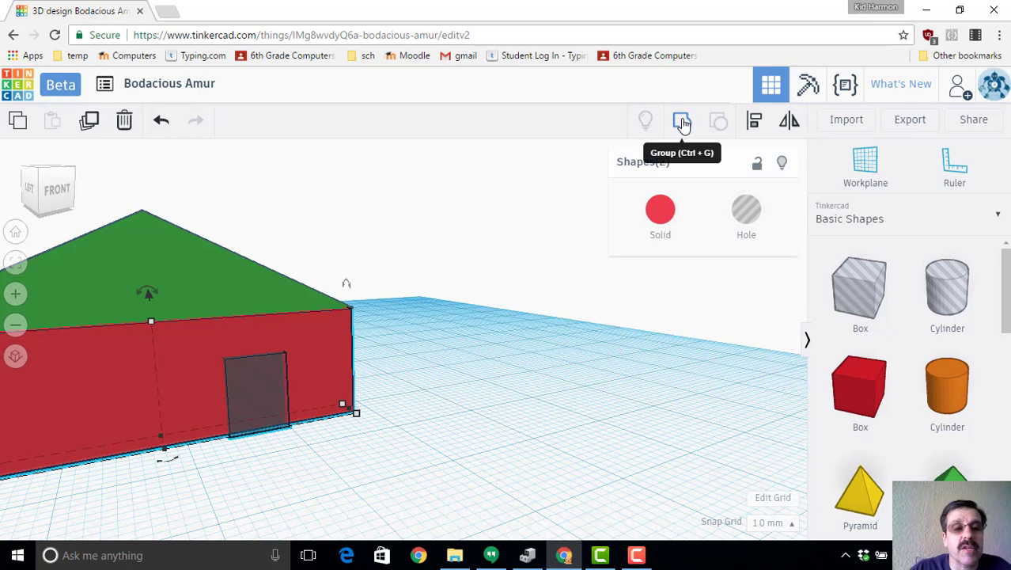
pyautogui.click(682, 123)
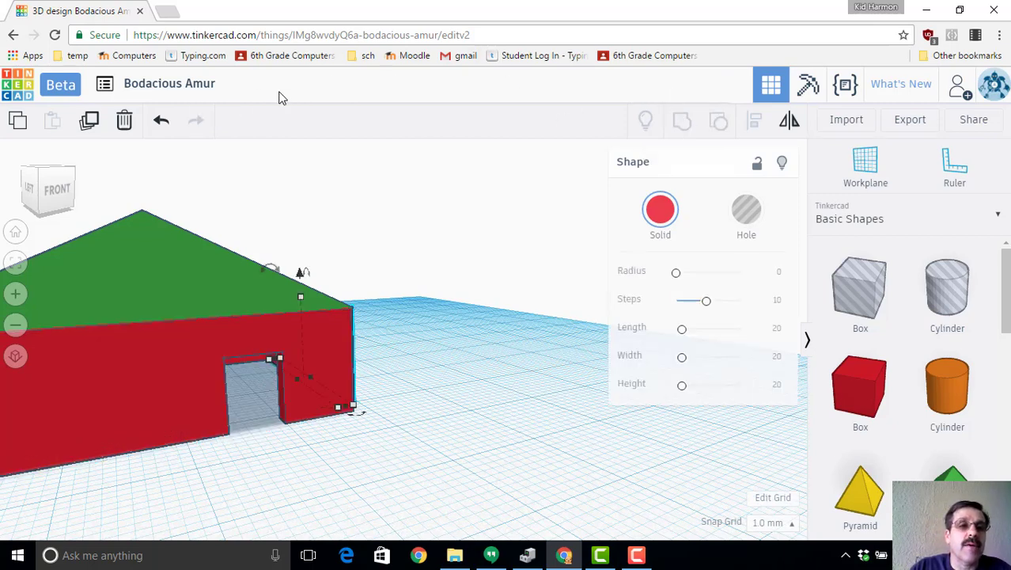
# Step: Rename the design to "simple class"
pyautogui.click(205, 86)
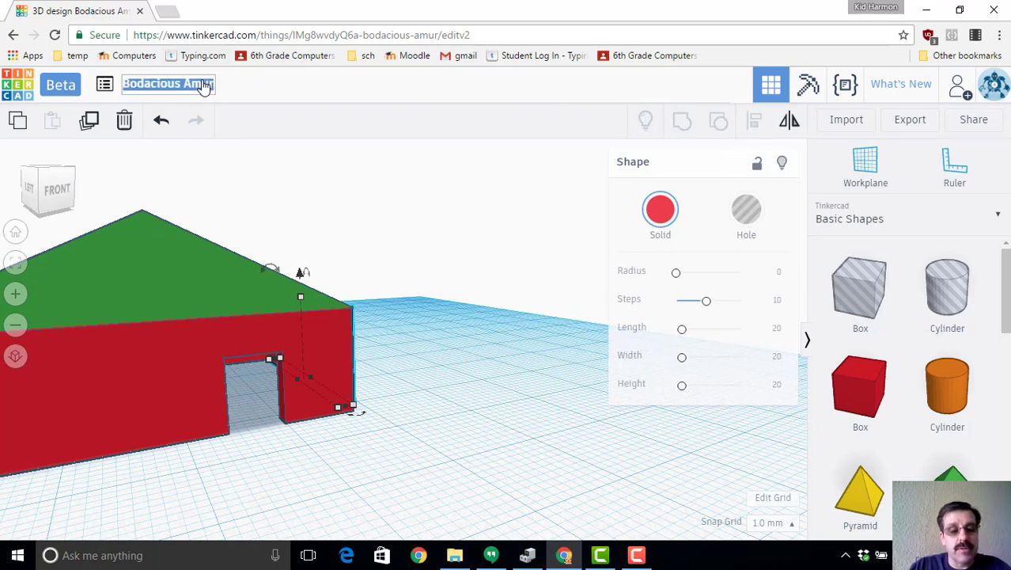
pyautogui.write('simpoke')
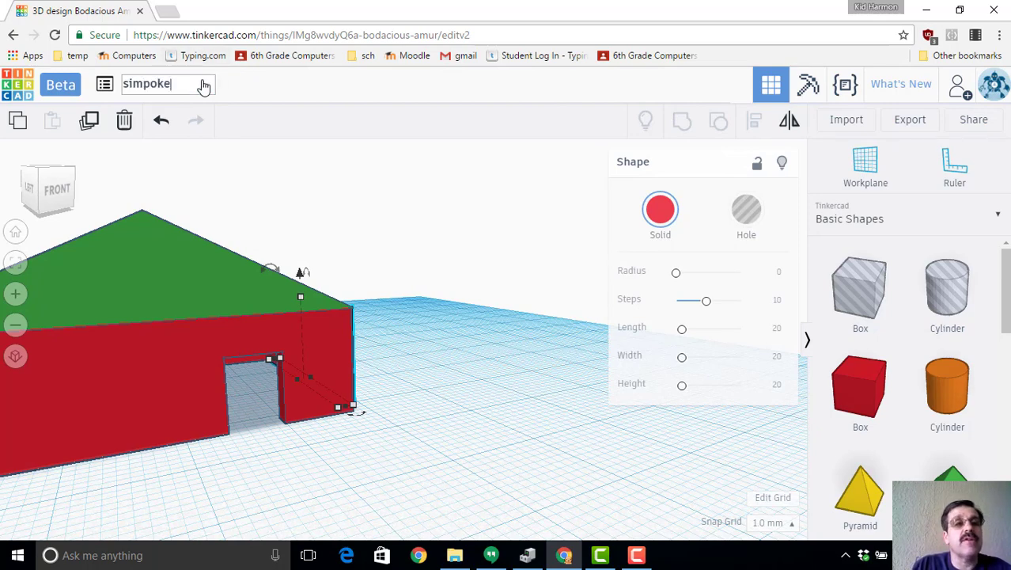
pyautogui.press('BackSpace')
pyautogui.press('BackSpace')
pyautogui.press('BackSpace')
pyautogui.write('le')
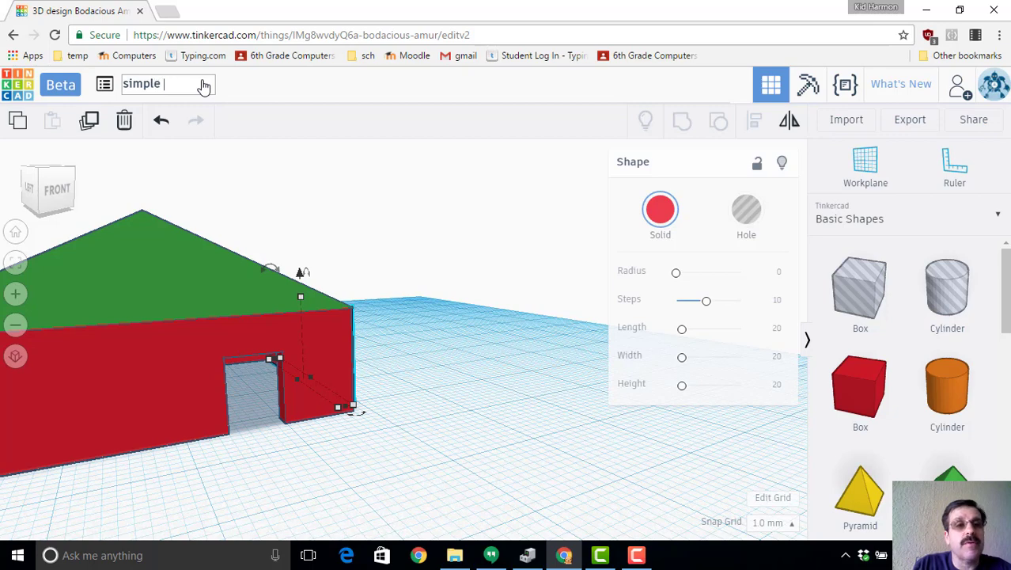
pyautogui.write(' cl;as')
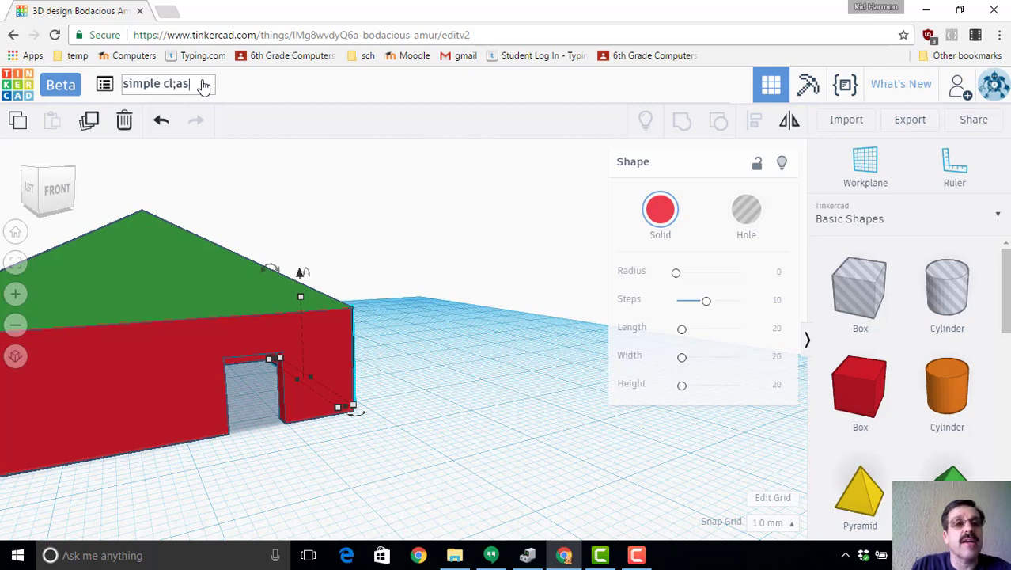
pyautogui.press('BackSpace')
pyautogui.press('BackSpace')
pyautogui.press('BackSpace')
pyautogui.write('ass')
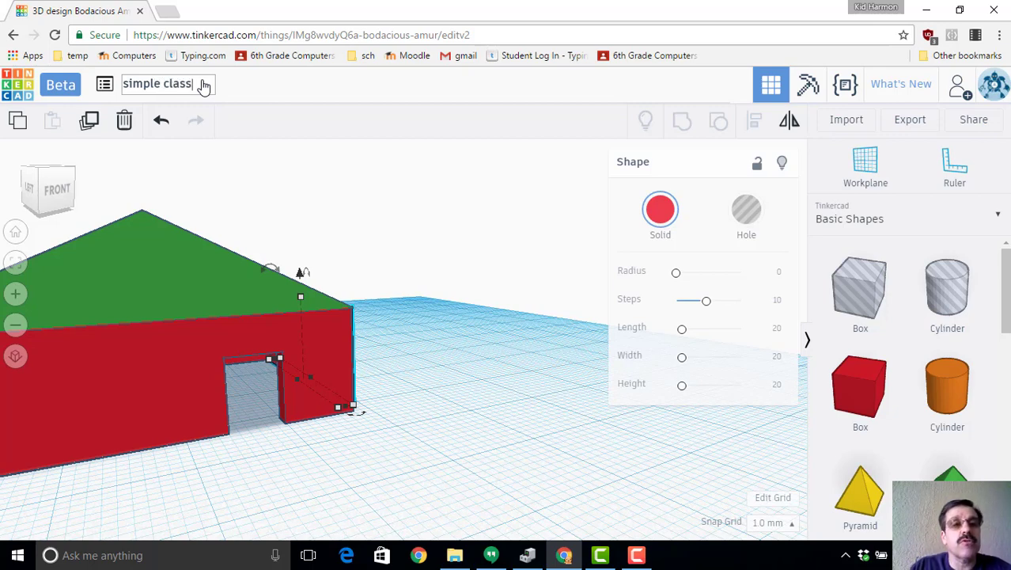
pyautogui.press('Return')
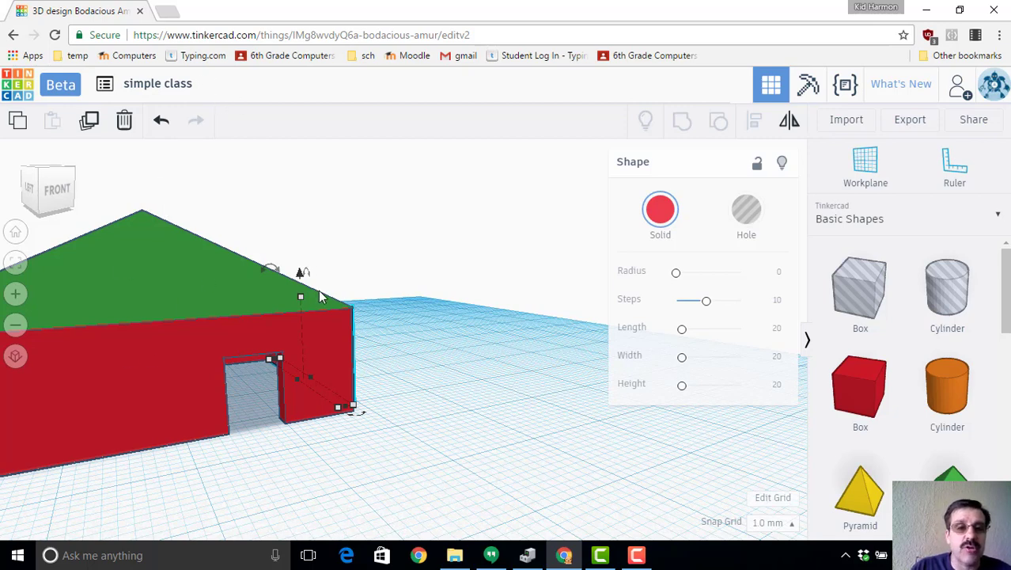
pyautogui.moveTo(370, 304); pyautogui.dragTo(344, 314, button='right')
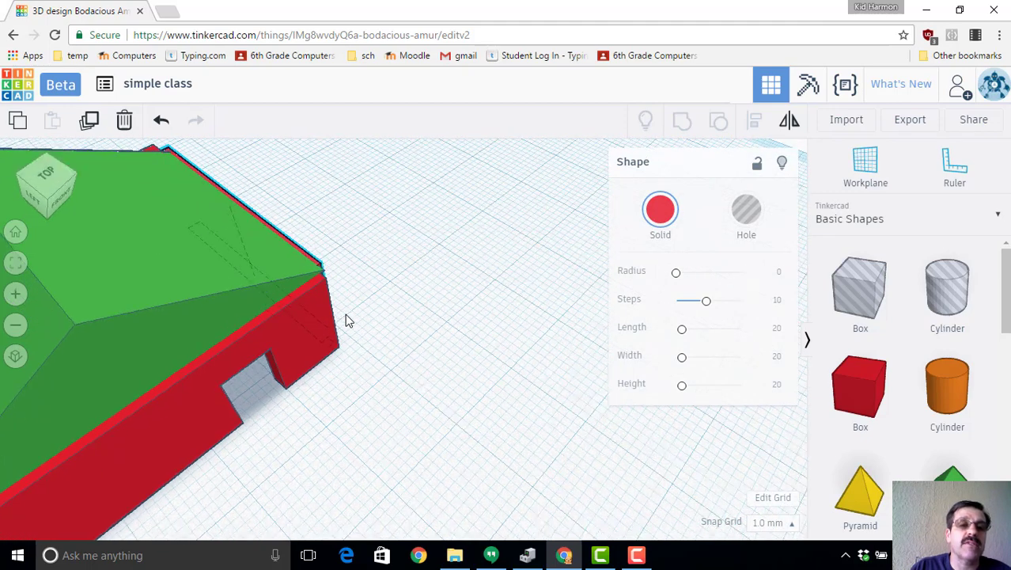